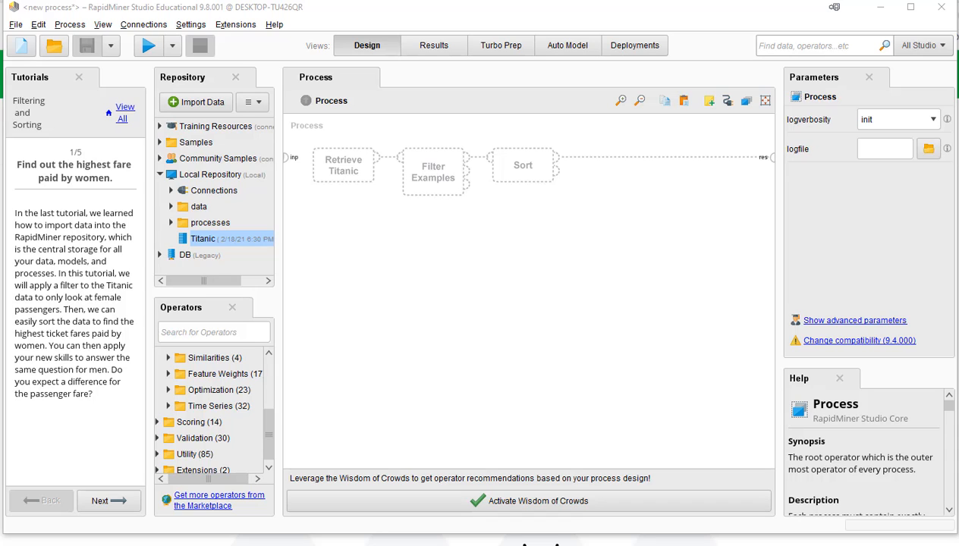
Advance the tutorial to page 2 and add the Titanic data from the Local Repository to the process as a Retrieve operator
click(107, 503)
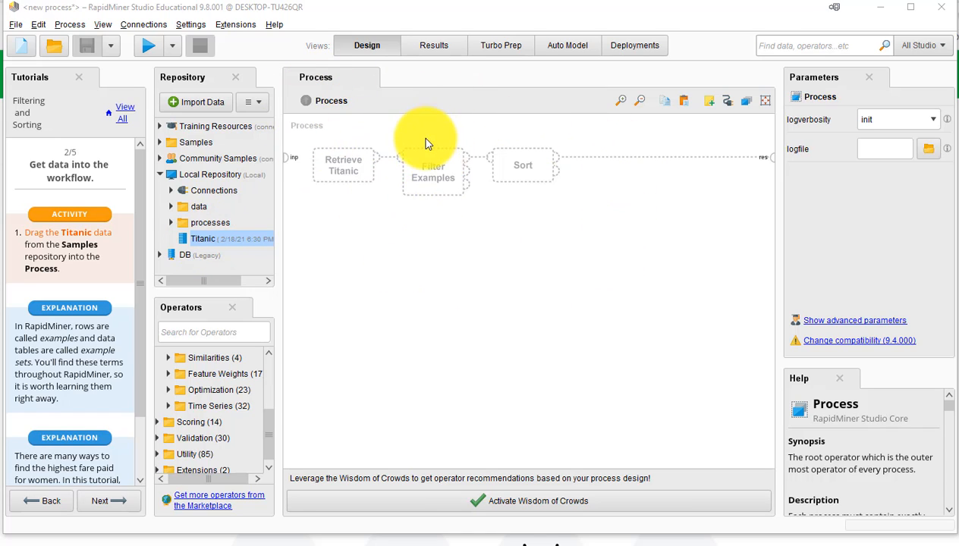
drag(204, 236, 343, 176)
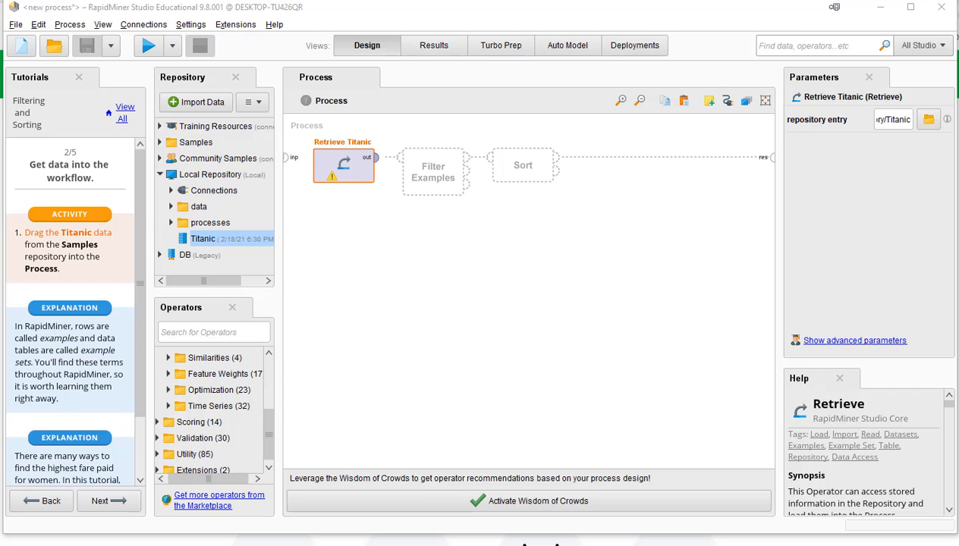
scroll(30, 388, down, 2)
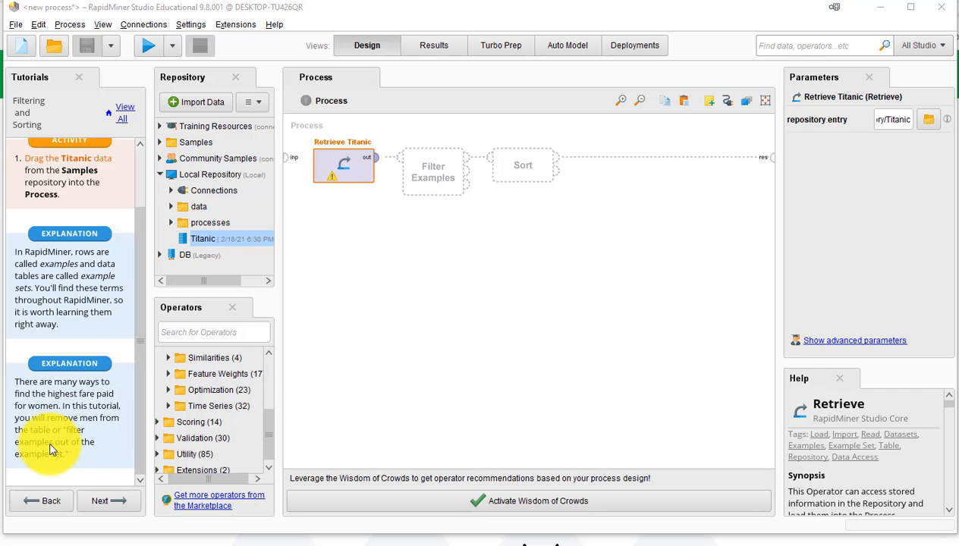
Advance the tutorial to the filtering page and collapse the Modeling group in the operator tree
click(103, 502)
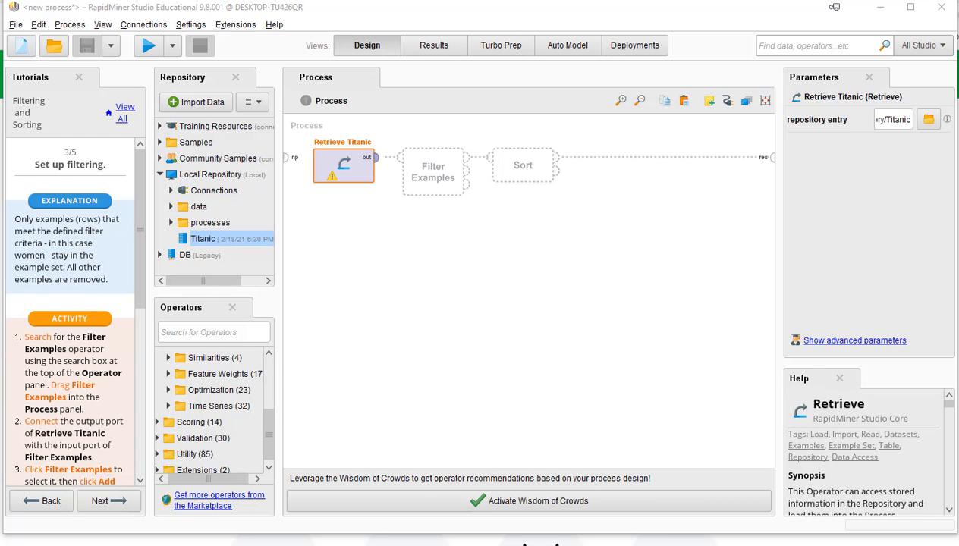
scroll(11, 456, down, 4)
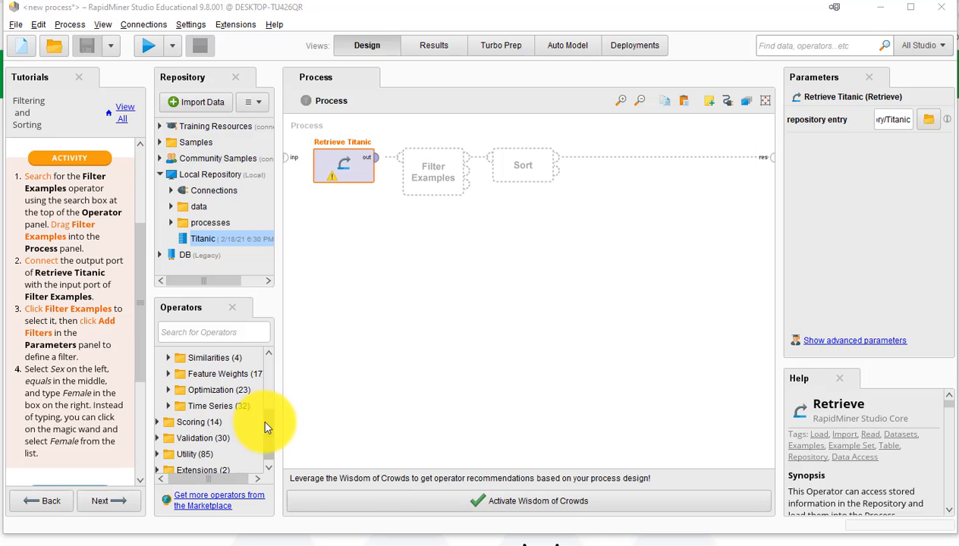
drag(264, 423, 272, 377)
click(159, 401)
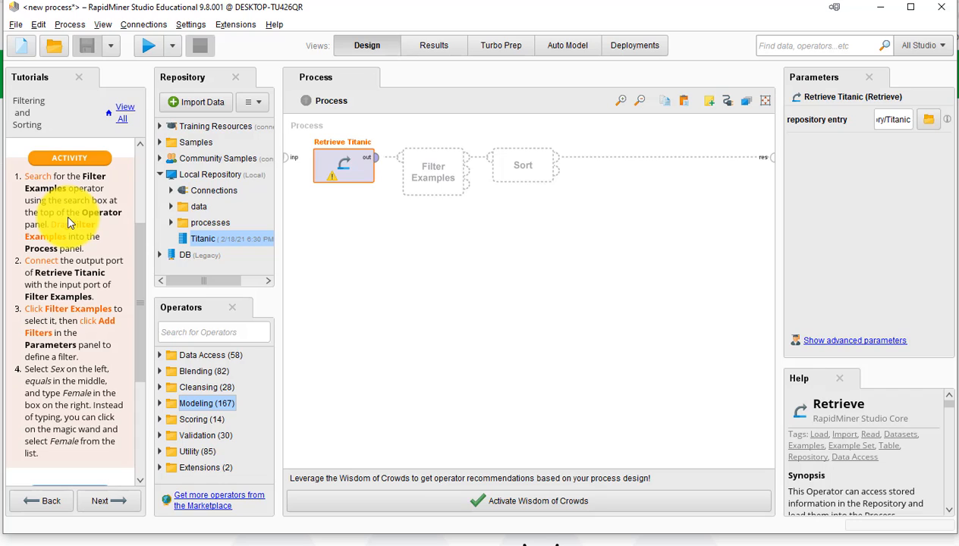
Search the operators for "filter examples" and place Filter Examples in the process after Retrieve Titanic
click(183, 336)
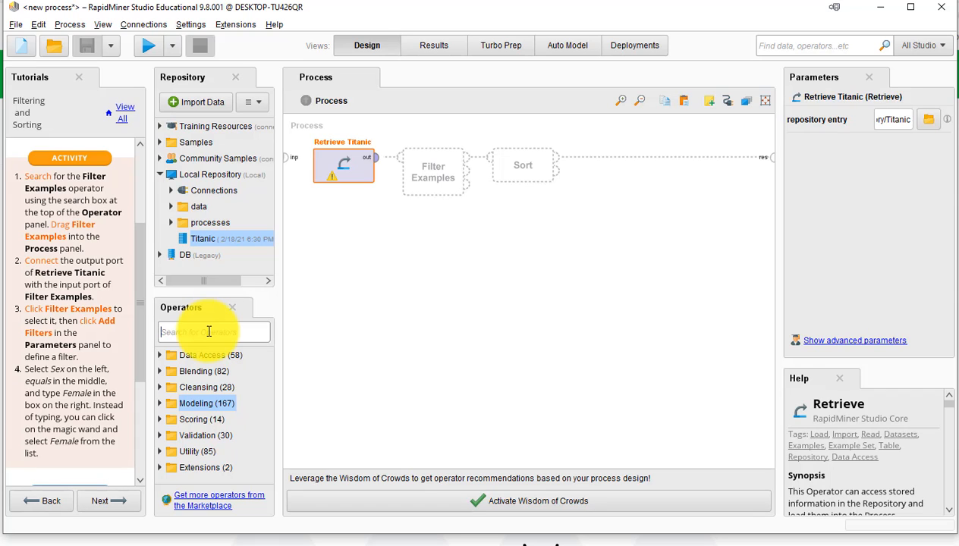
click(209, 332)
text(fil)
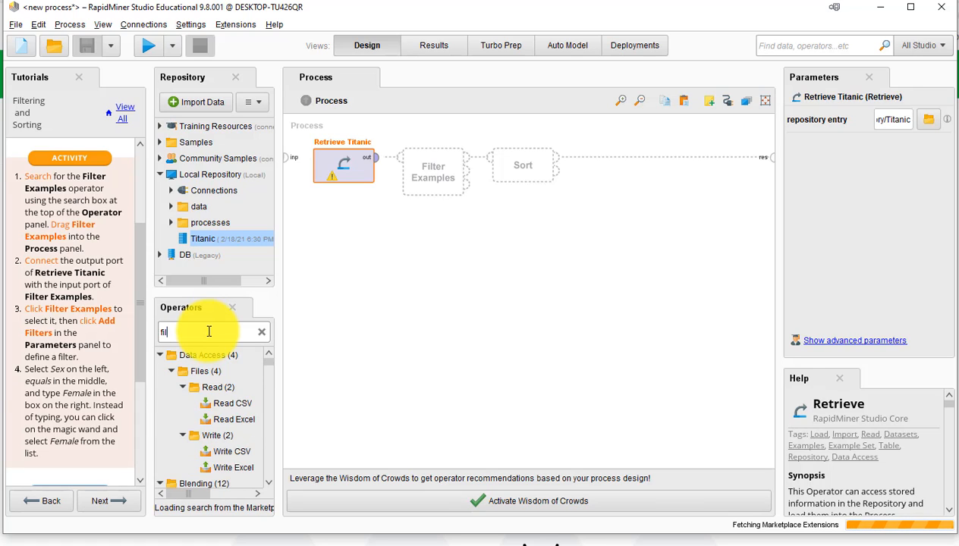
text(ter ex)
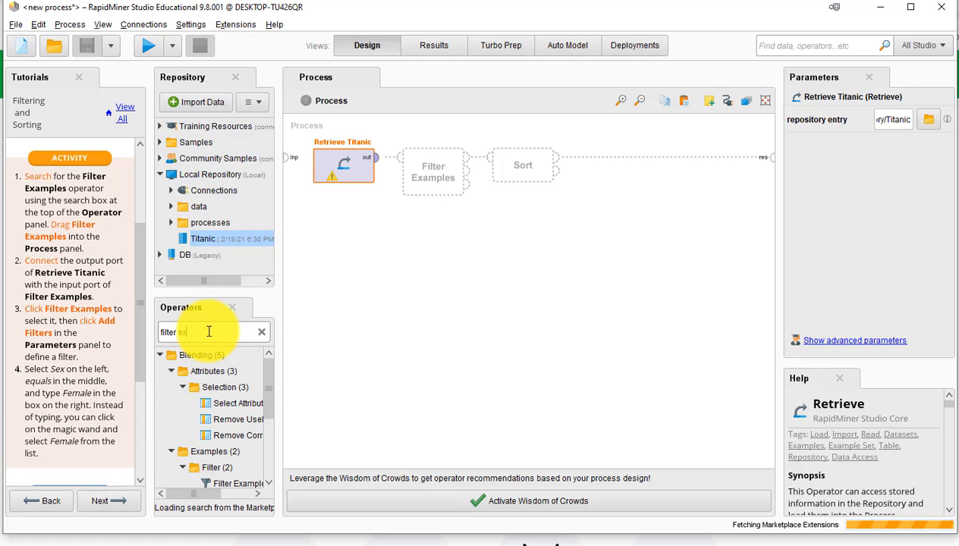
text(amples)
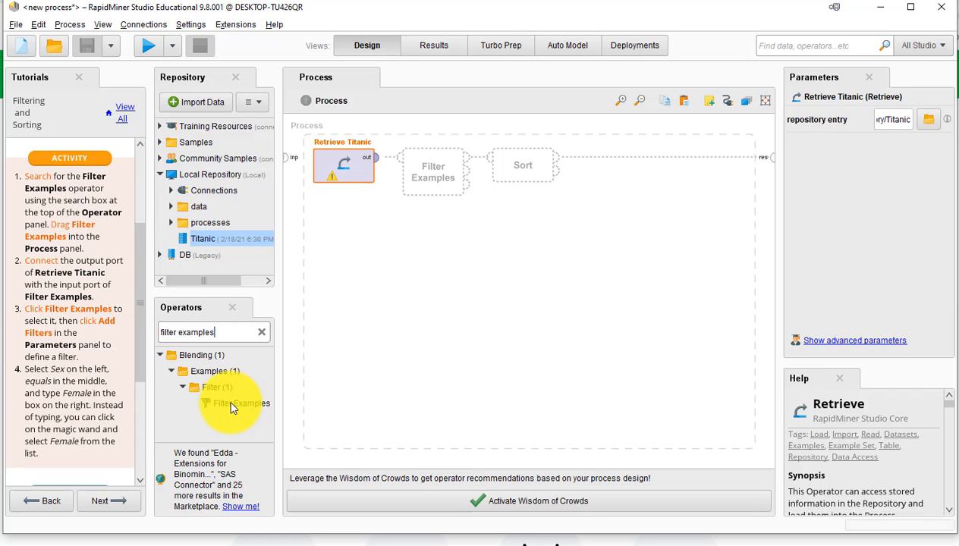
click(232, 408)
drag(233, 408, 435, 175)
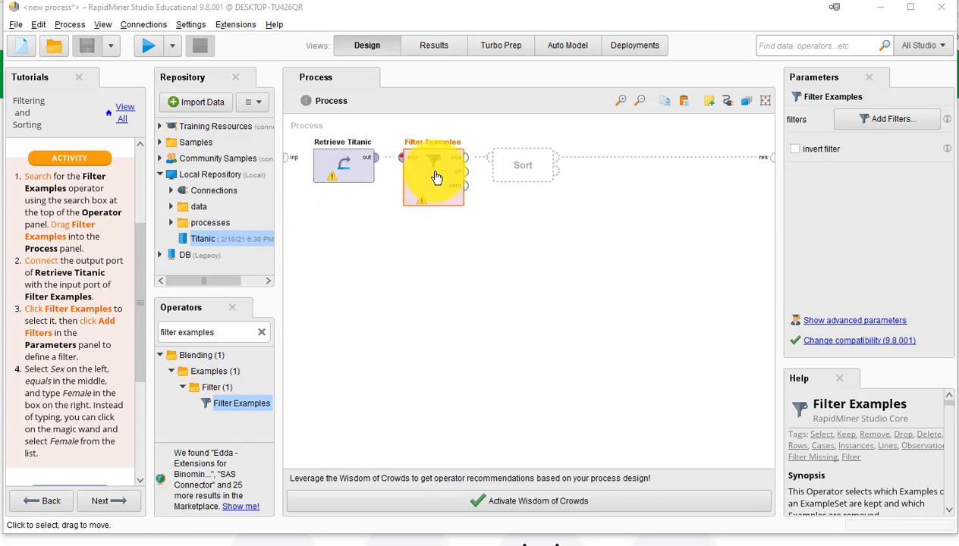
Connect the out port of Retrieve Titanic to the exa input port of Filter Examples
click(374, 161)
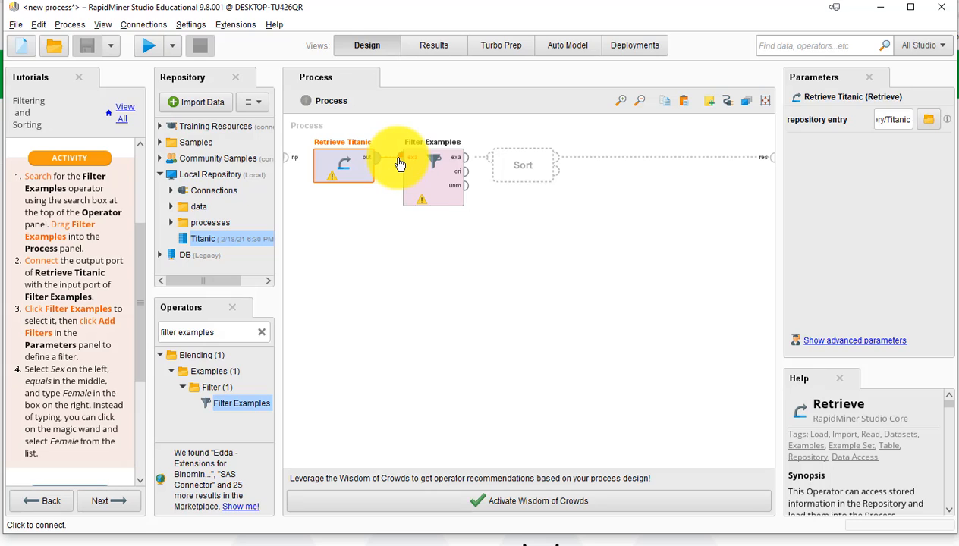
click(402, 163)
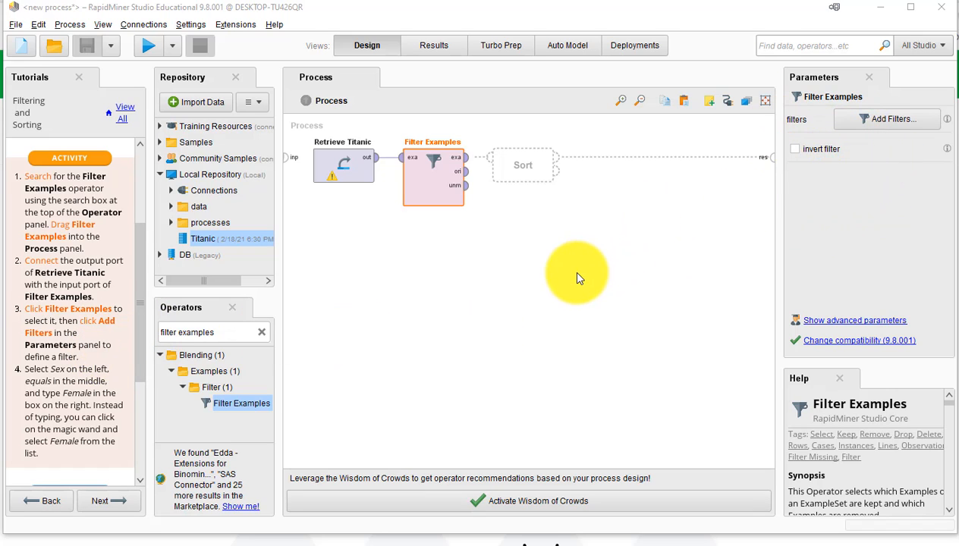
click(577, 278)
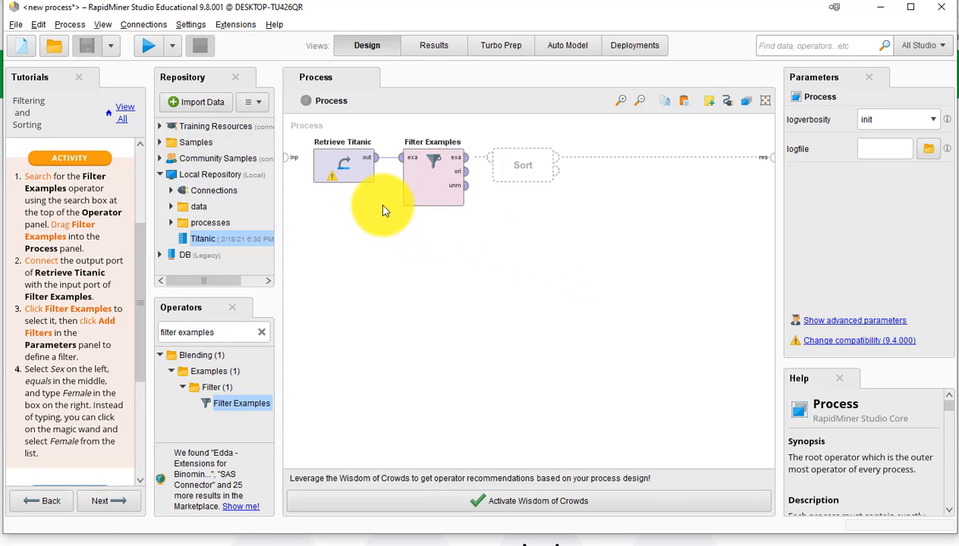
Start a new filter for the Filter Examples operator and choose Sex as the attribute to filter on
click(350, 171)
click(438, 200)
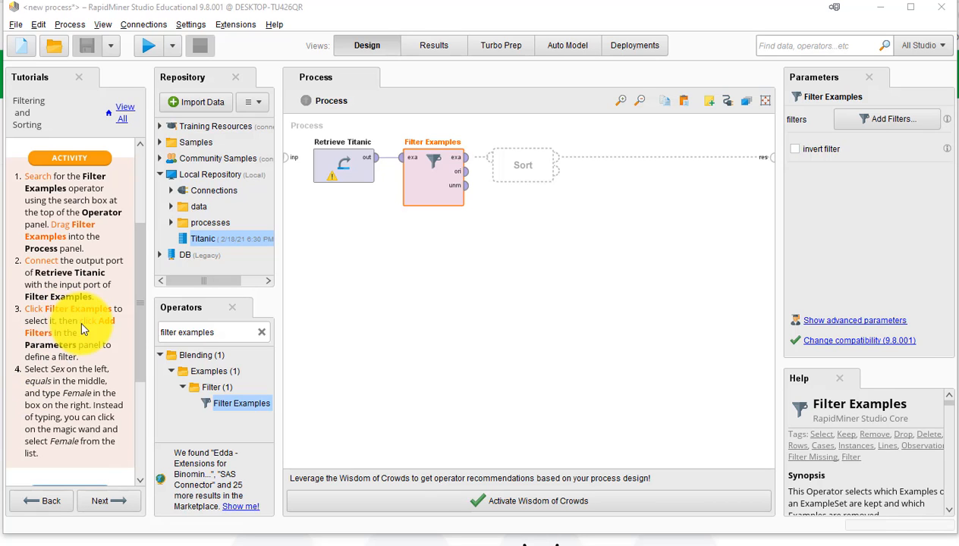
click(913, 121)
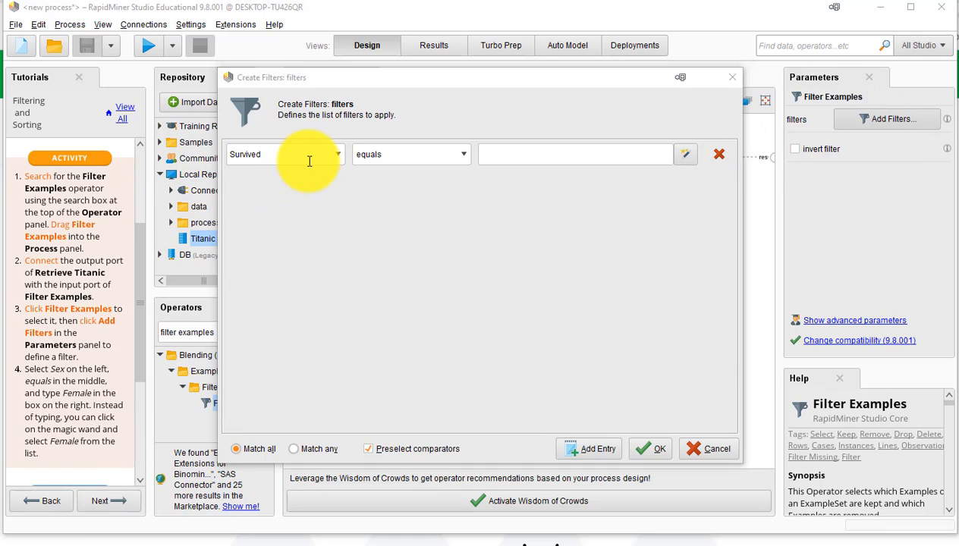
click(336, 152)
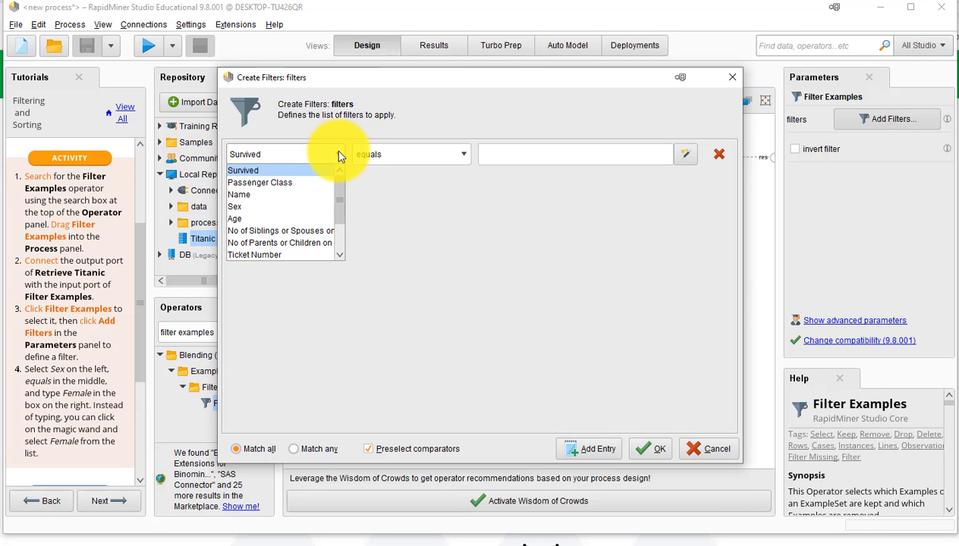
mouse_move(343, 192)
mouse_down()
mouse_move(338, 228)
mouse_move(341, 198)
mouse_up()
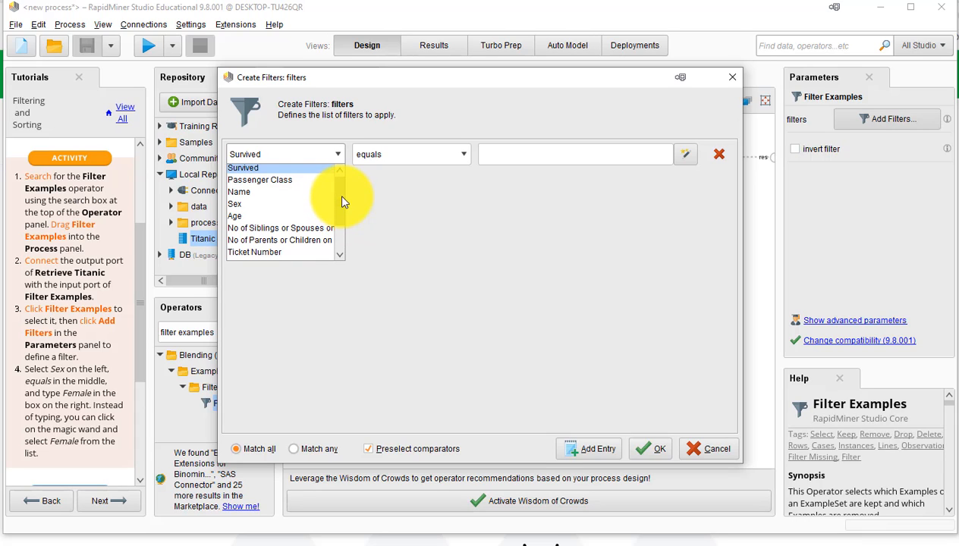
drag(341, 202, 343, 198)
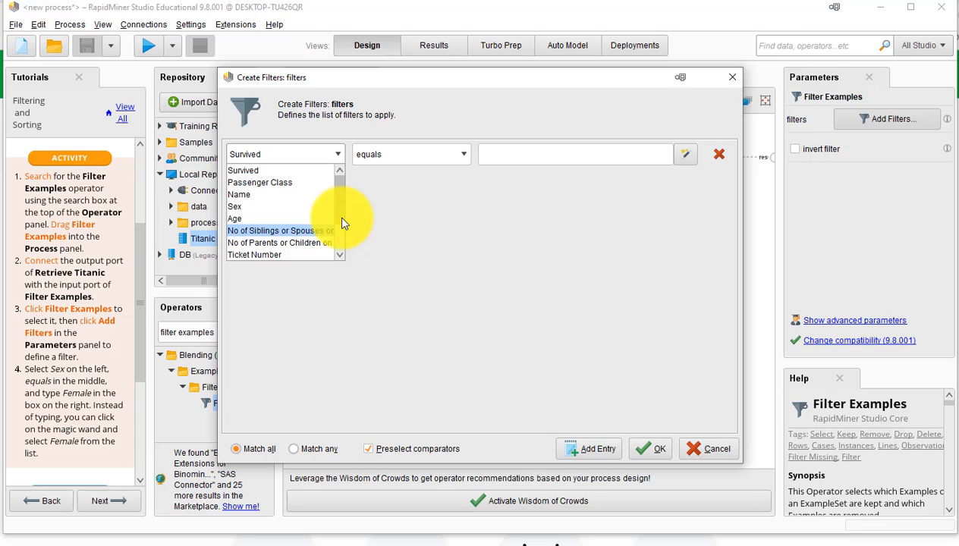
drag(342, 218, 342, 243)
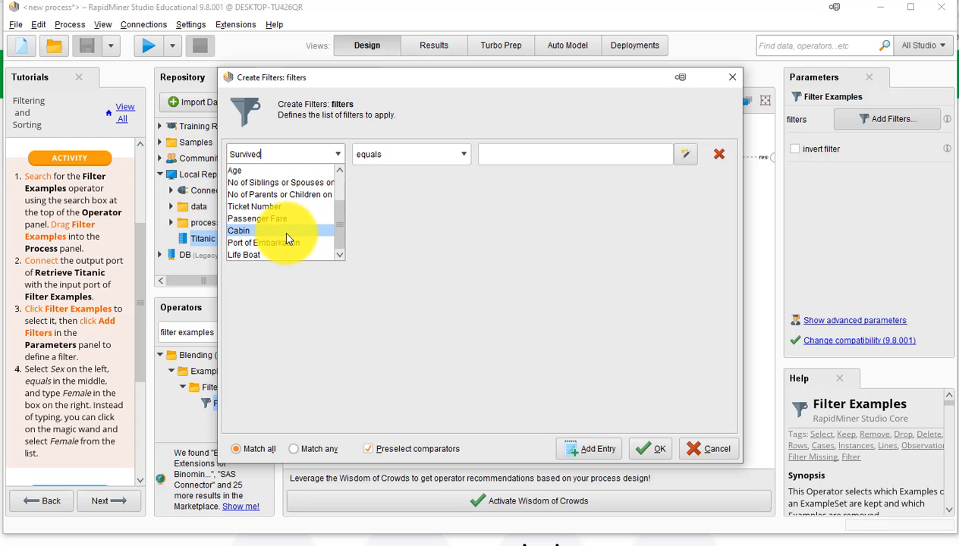
drag(340, 216, 339, 181)
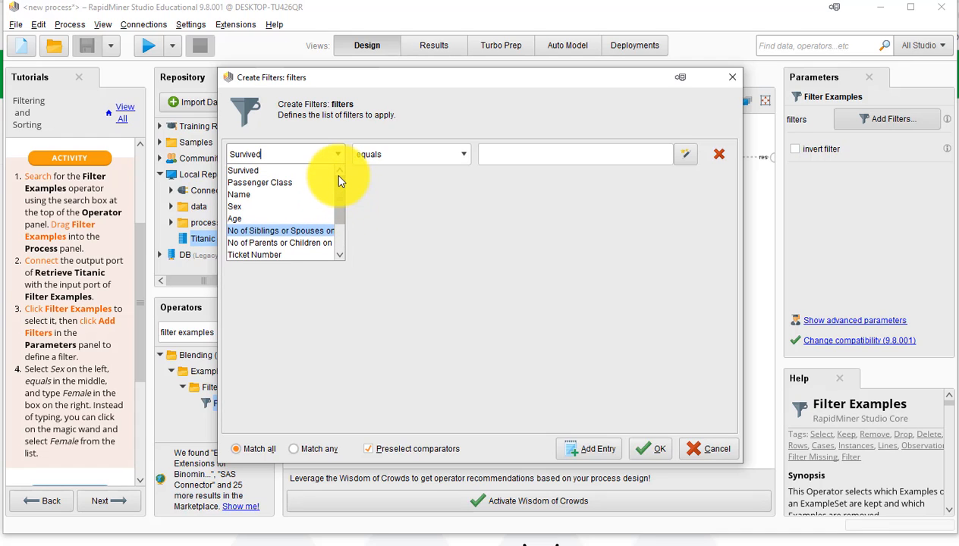
click(285, 206)
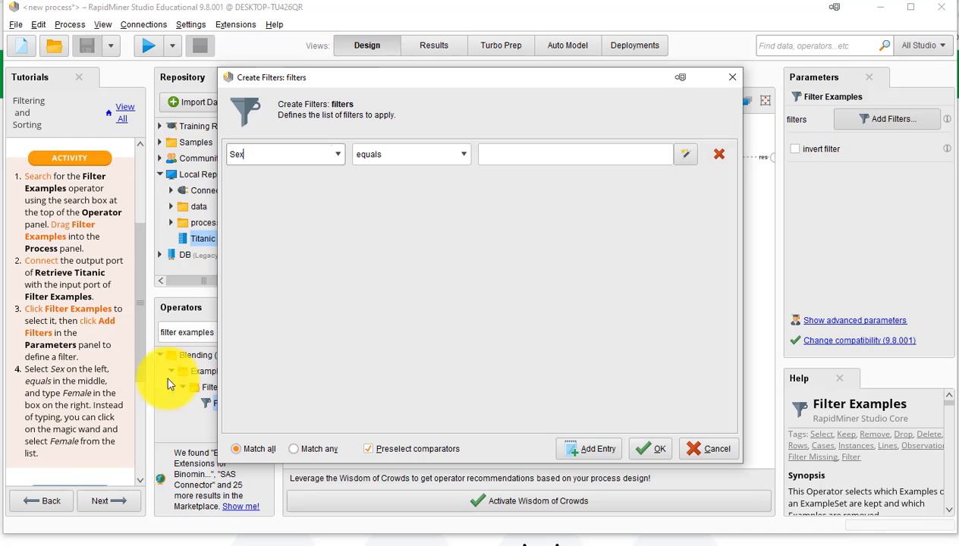
Set the Sex filter's value to Female and apply the filter definition
click(683, 155)
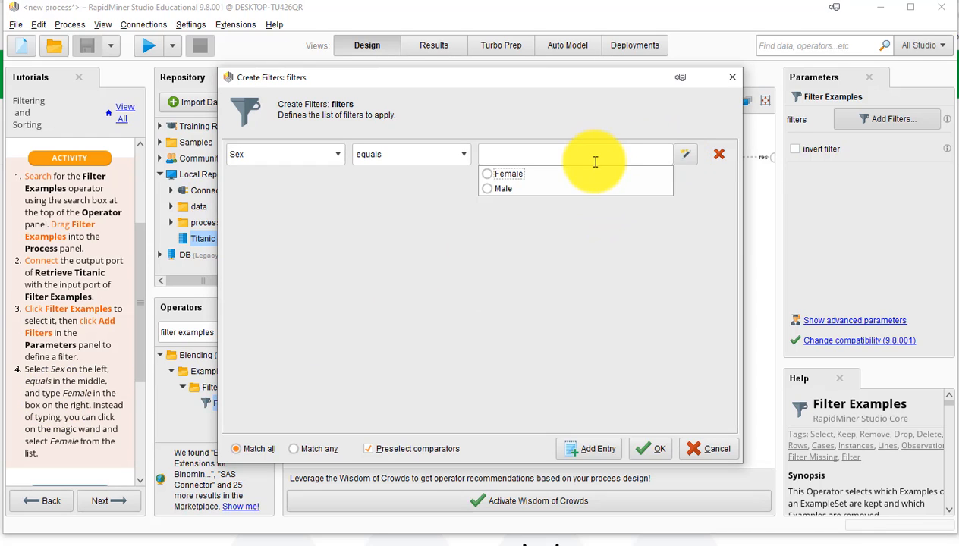
click(488, 174)
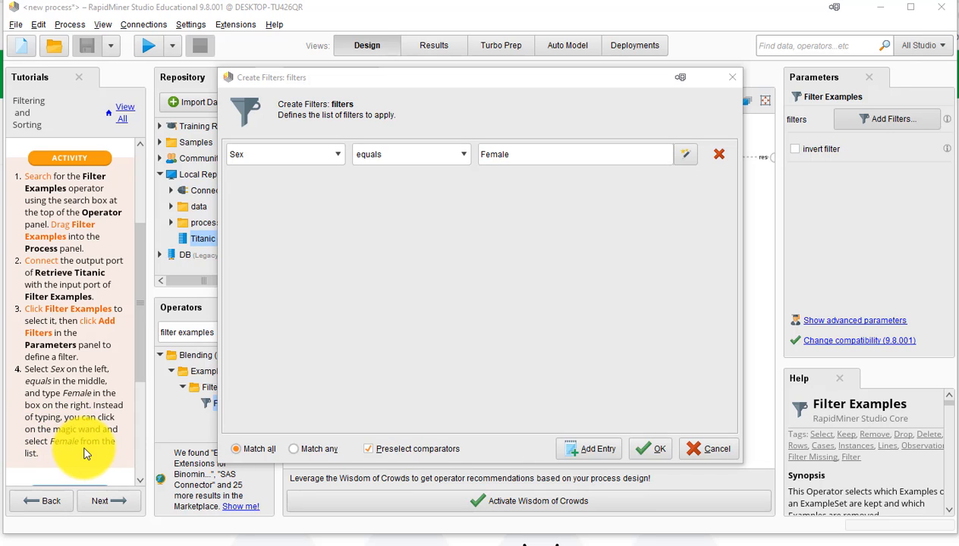
click(142, 457)
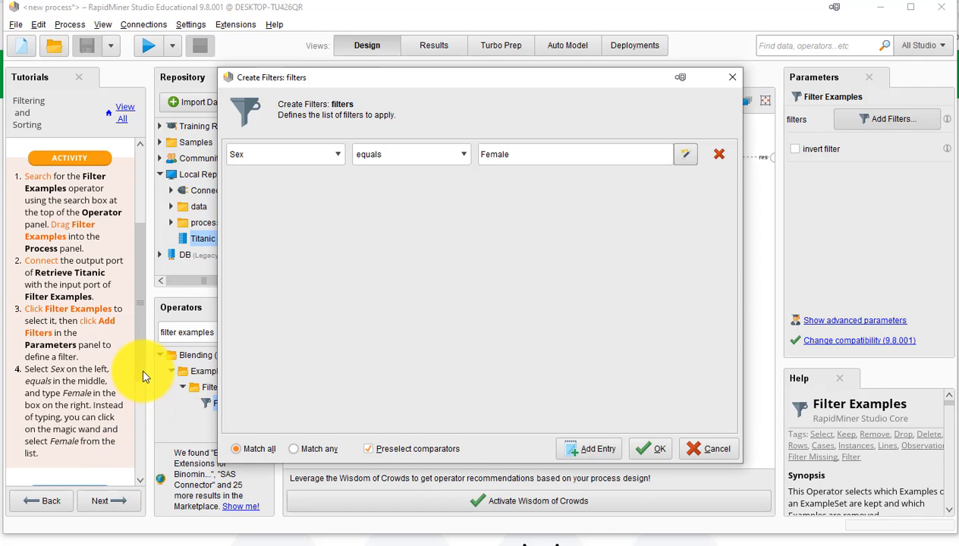
click(662, 451)
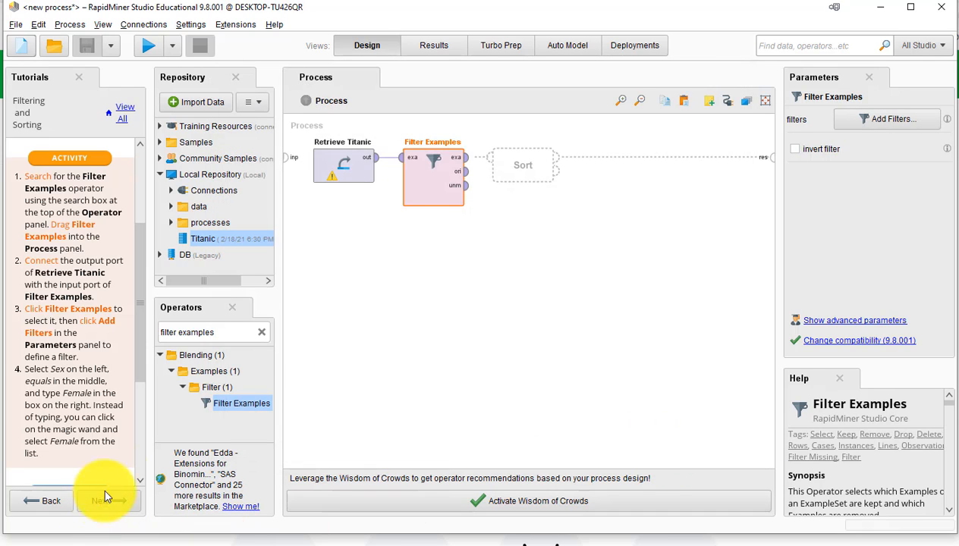
Read the explanation at the end of the filtering page and advance the tutorial to the sorting page
scroll(141, 453, down, 3)
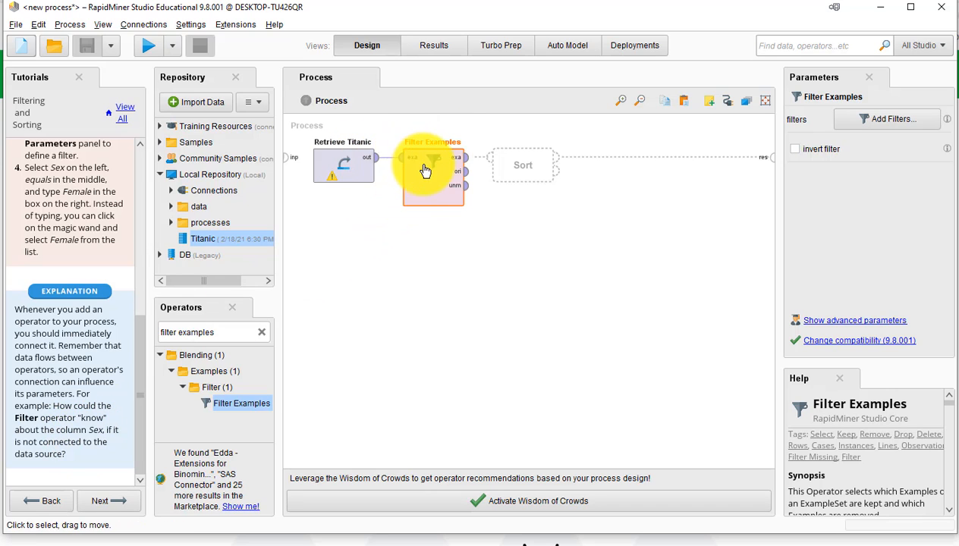
drag(377, 168, 425, 187)
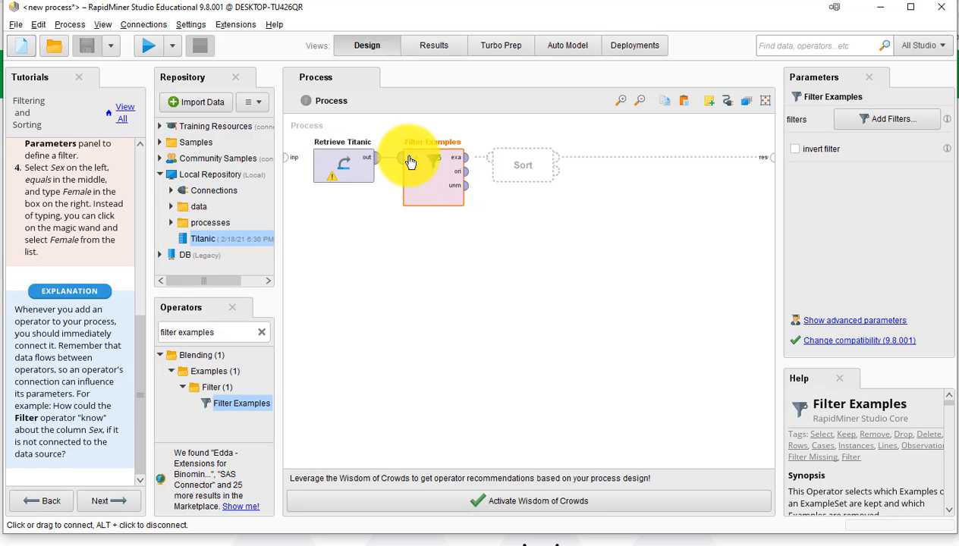
drag(410, 161, 372, 158)
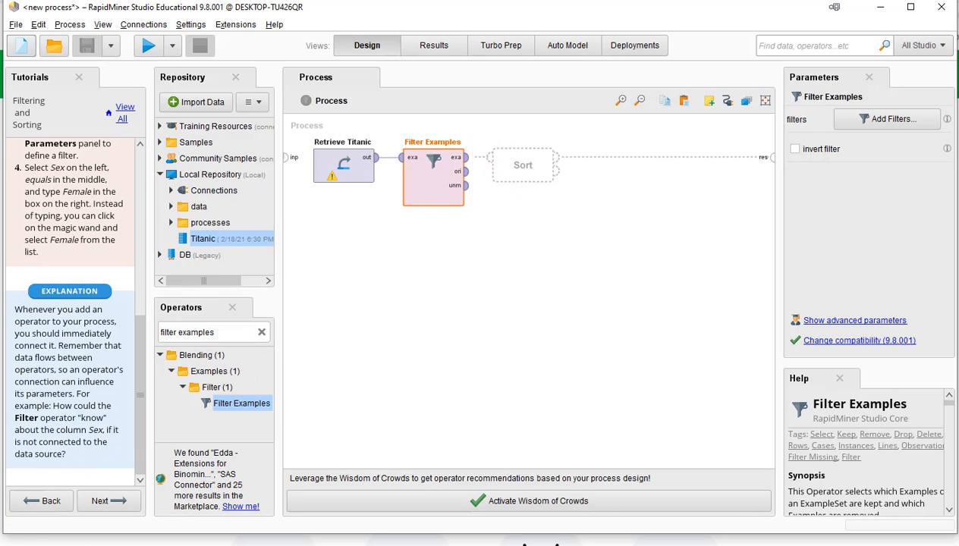
click(110, 503)
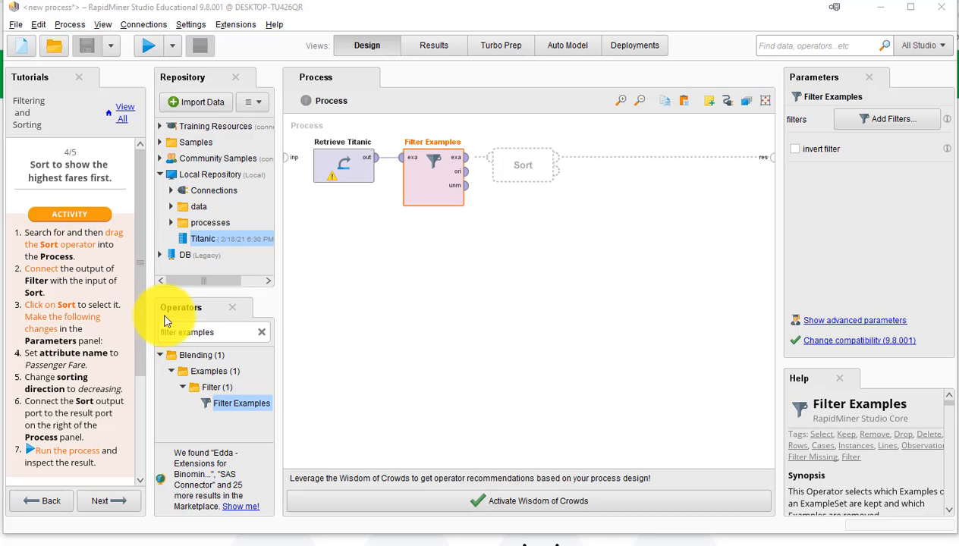
Add the Sort operator to the process after Filter Examples and connect the Filter Examples exa output to Sort's exa input
click(263, 333)
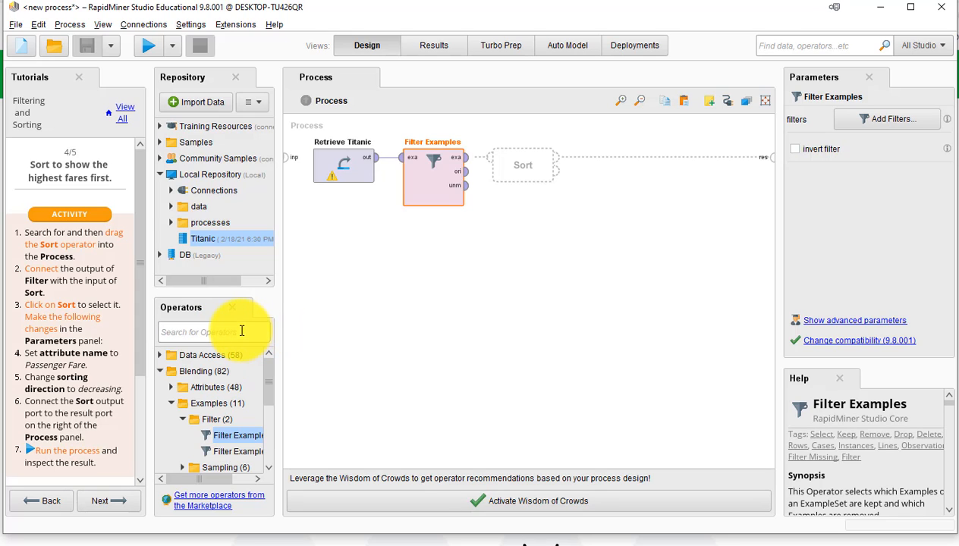
text(sort)
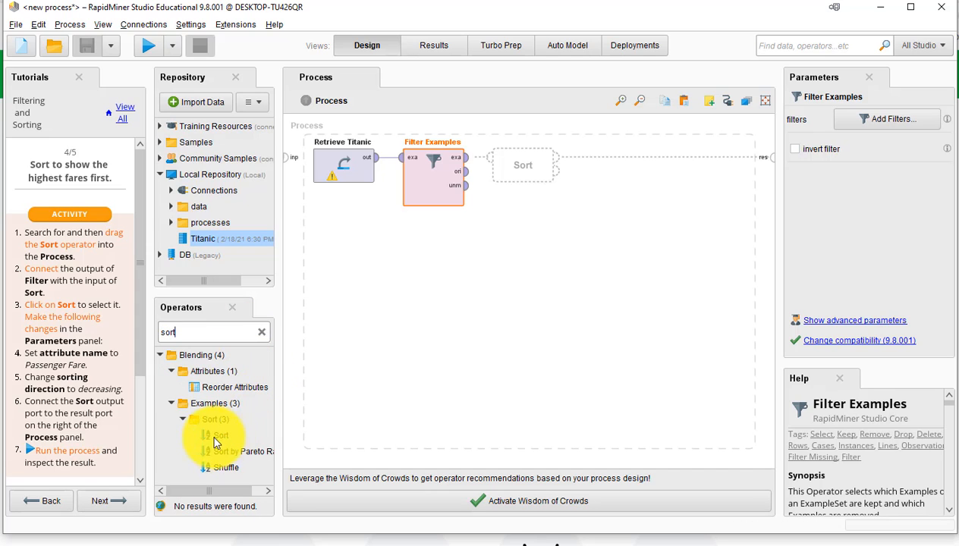
drag(210, 437, 512, 173)
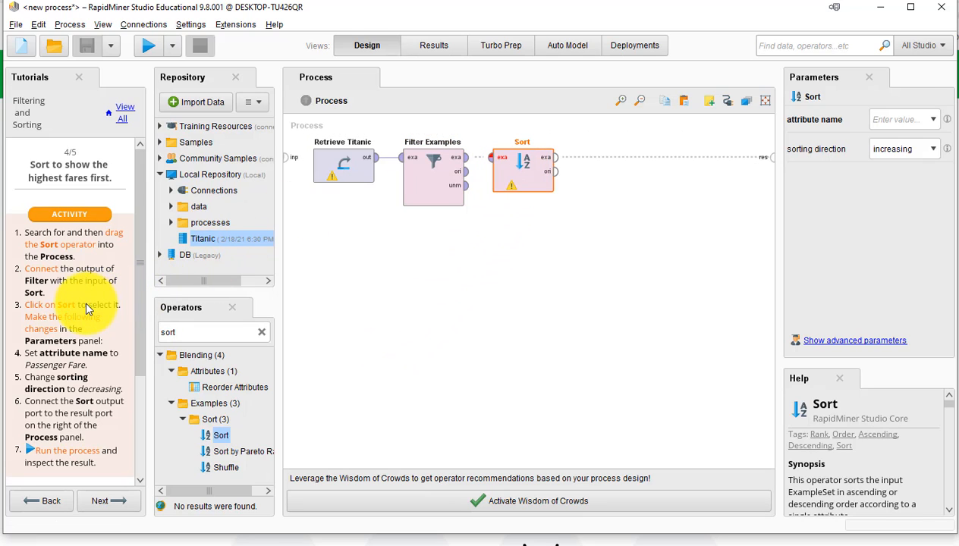
click(466, 164)
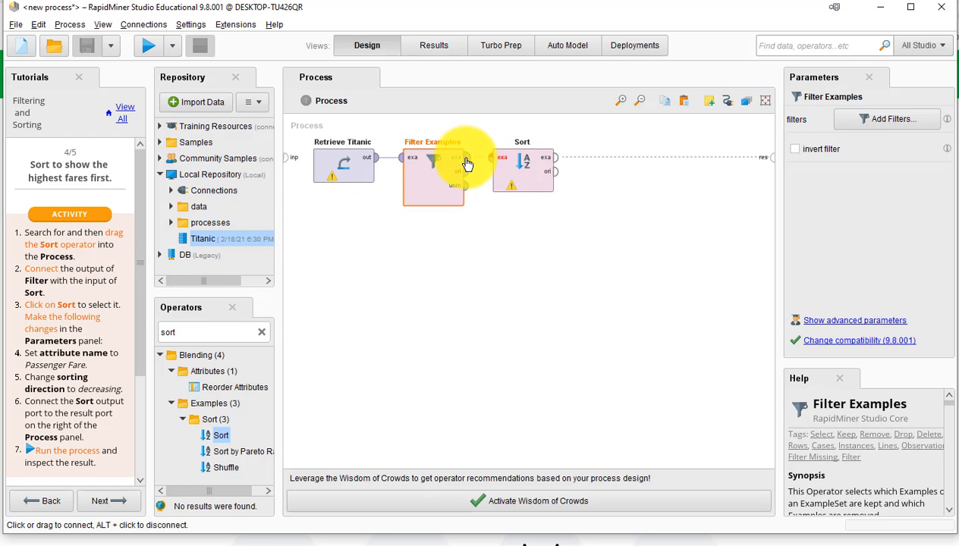
click(493, 163)
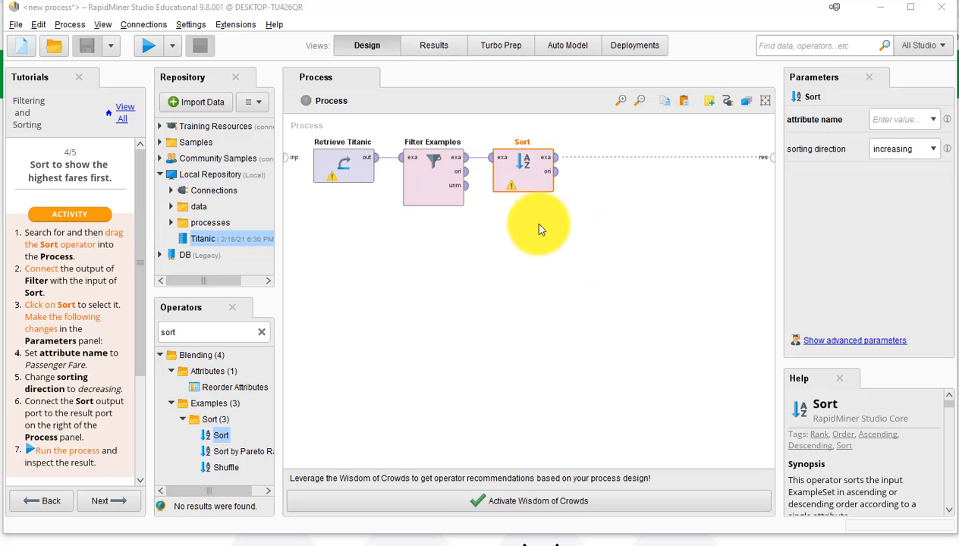
Configure the Sort operator to sort by Passenger Fare in decreasing order
click(525, 178)
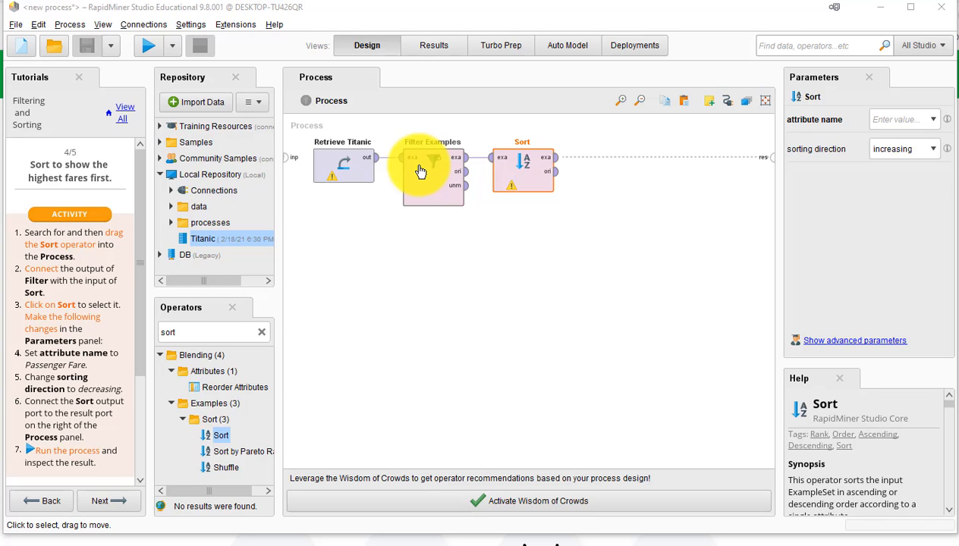
click(934, 121)
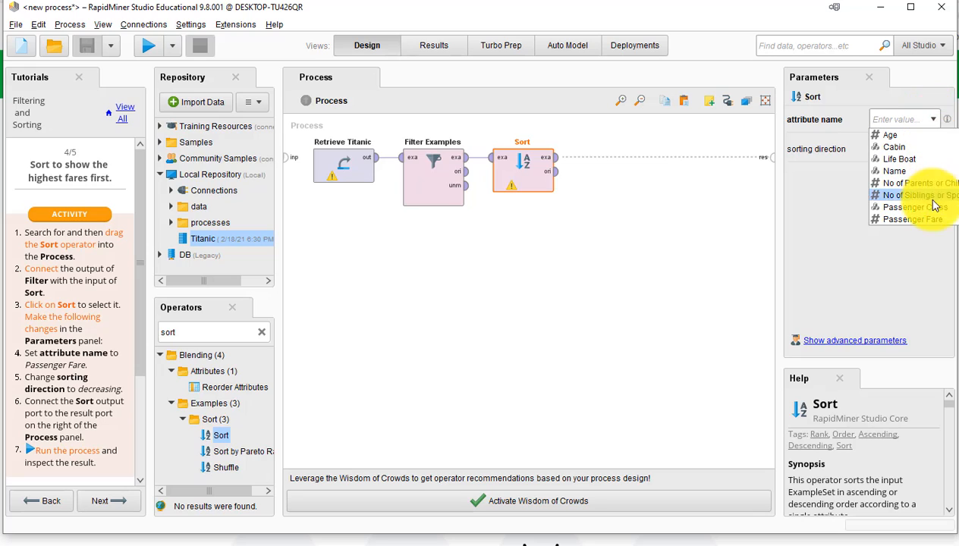
click(910, 219)
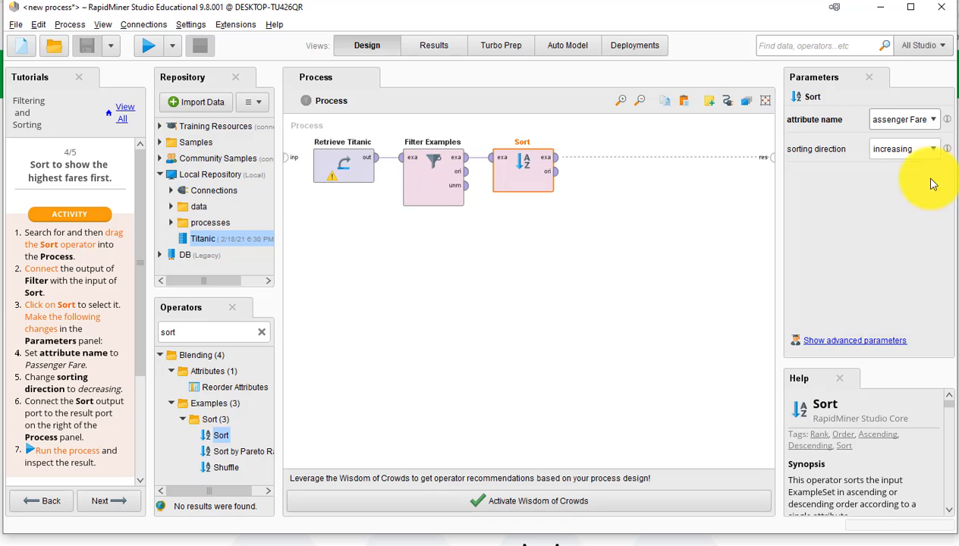
click(933, 150)
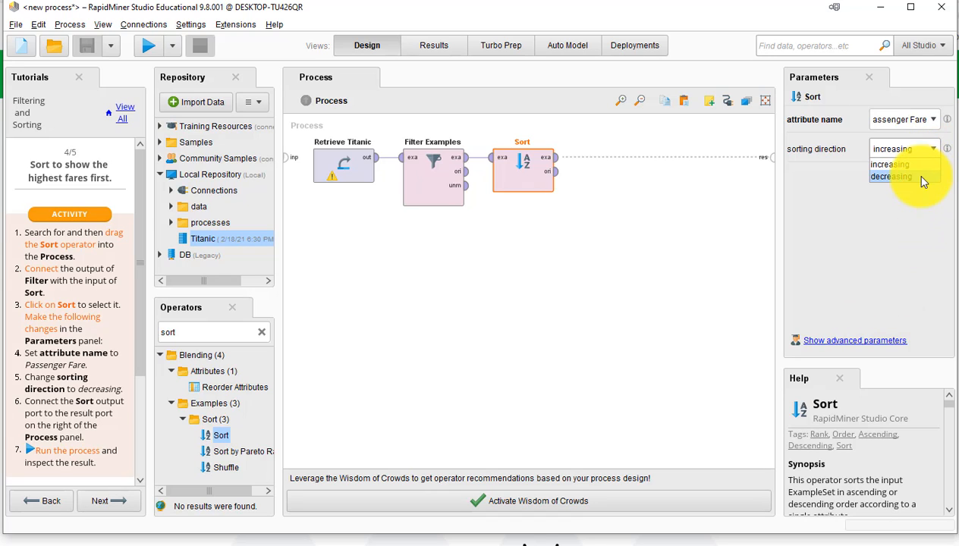
click(927, 177)
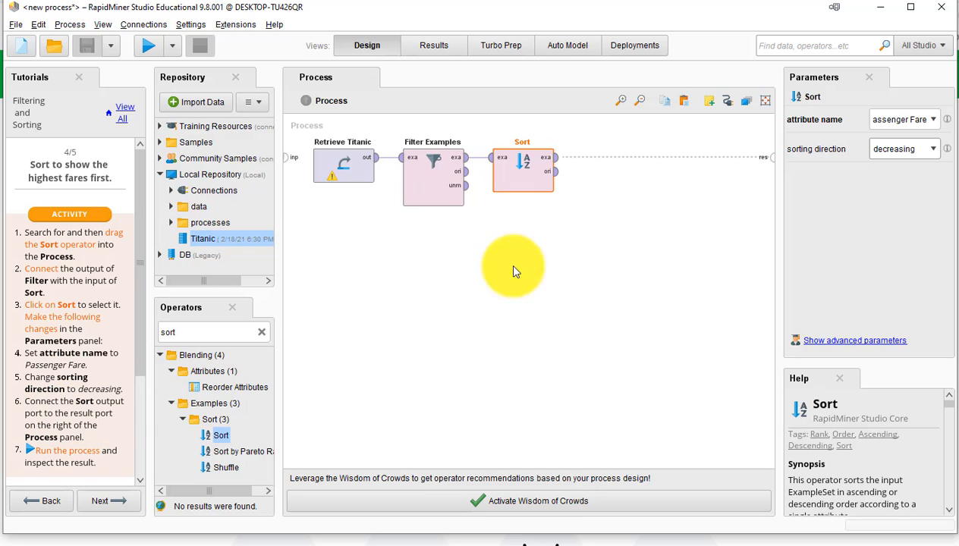
Connect the Sort operator's exa output to the process result port and run the process
click(557, 159)
click(773, 158)
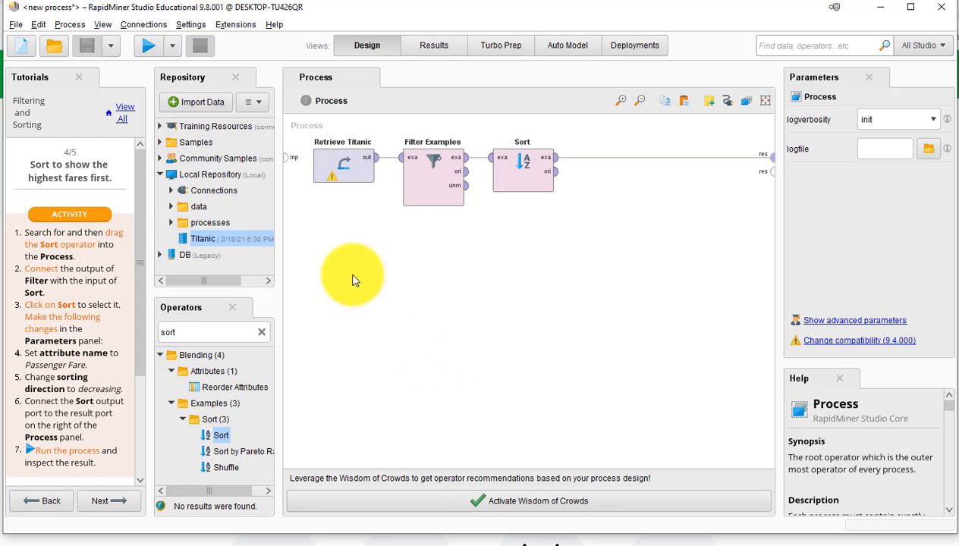
click(149, 50)
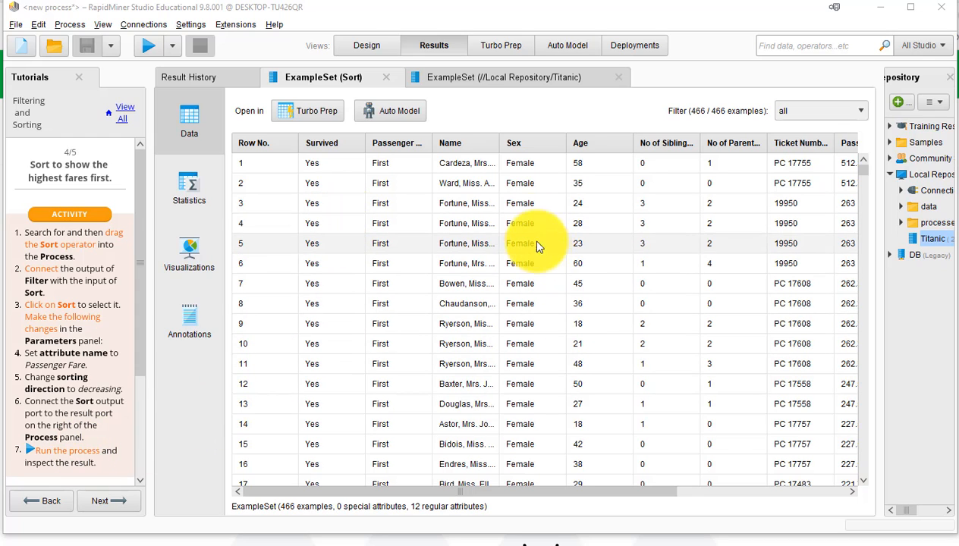
Examine the sorted female passenger results and widen the Passenger Fare column to show its full heading
scroll(534, 315, down, 8)
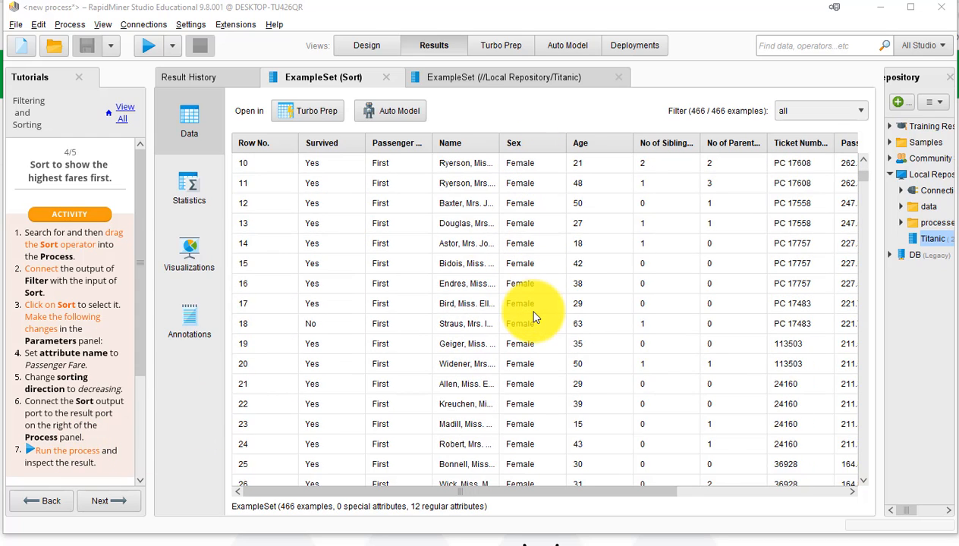
scroll(533, 317, up, 8)
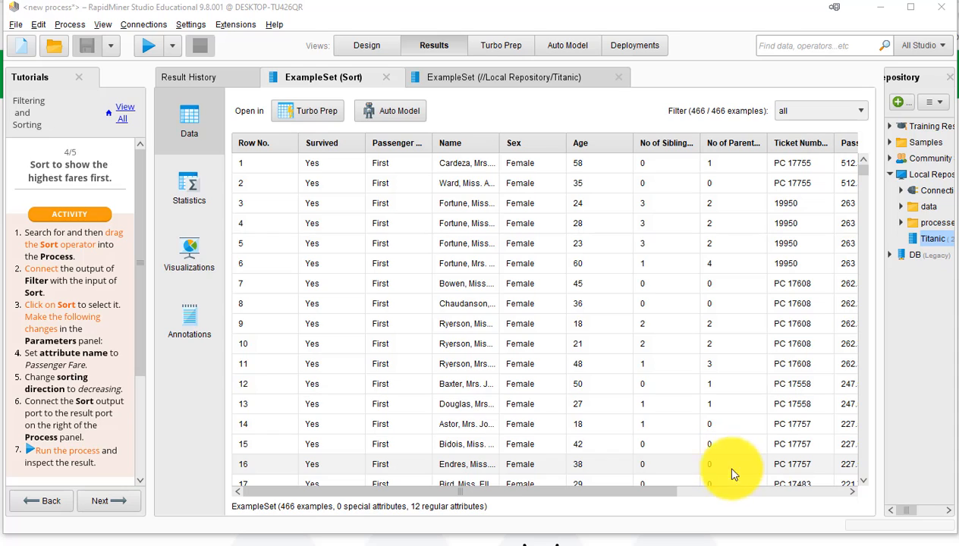
click(746, 495)
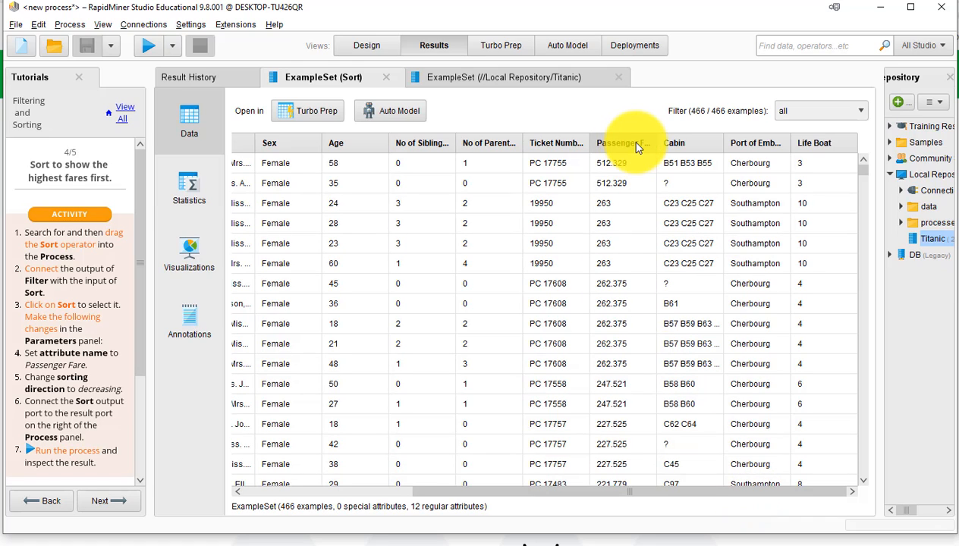
drag(658, 145, 690, 144)
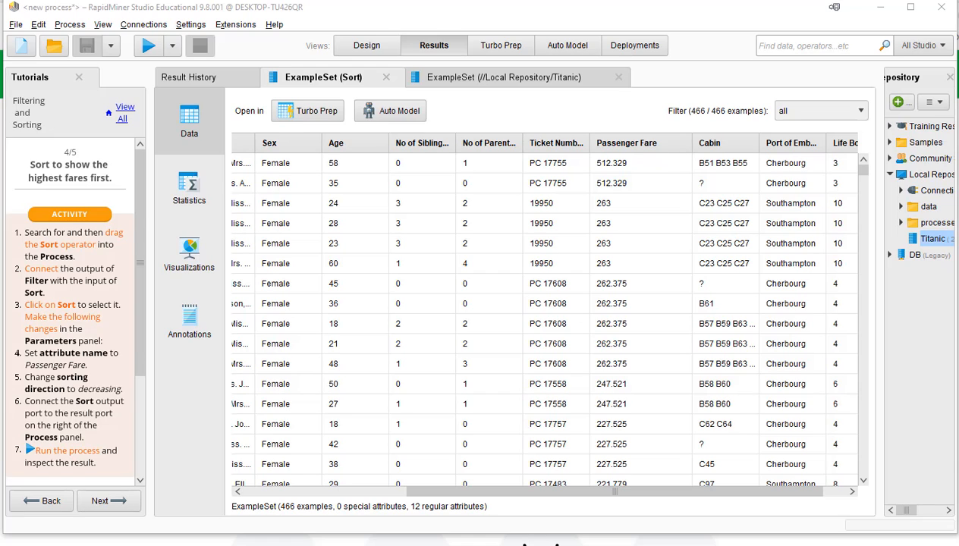
Return to the process design and read the explanation of operator settings at the end of the sorting page
scroll(23, 410, down, 3)
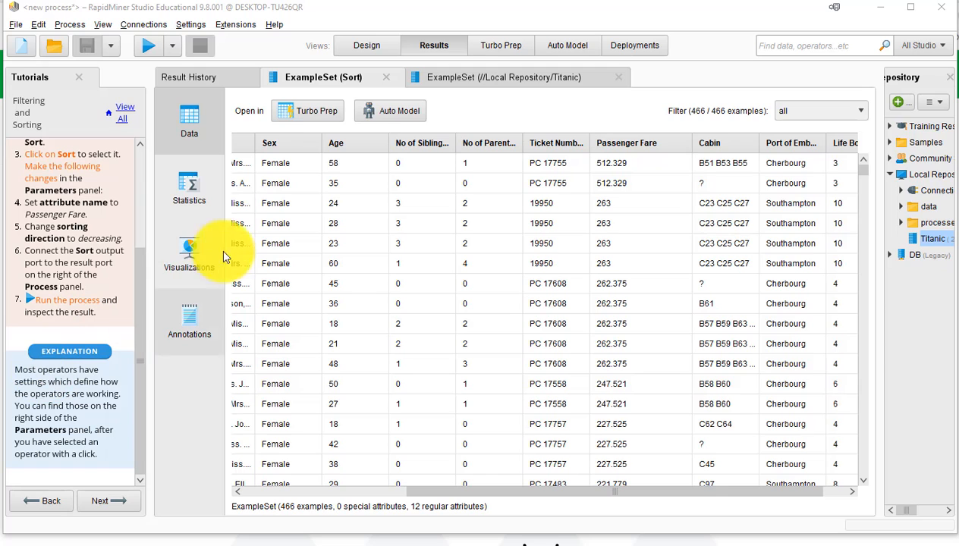
click(368, 47)
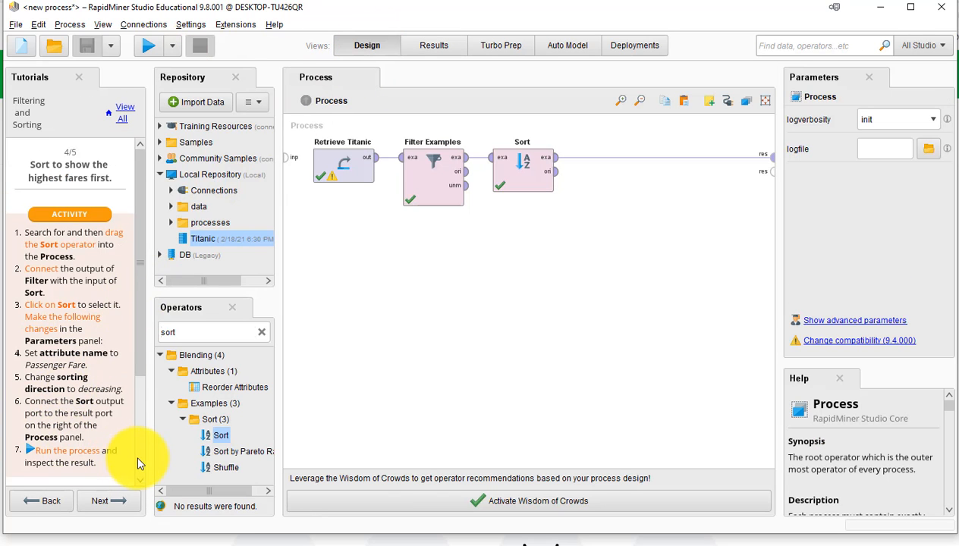
scroll(136, 448, down, 3)
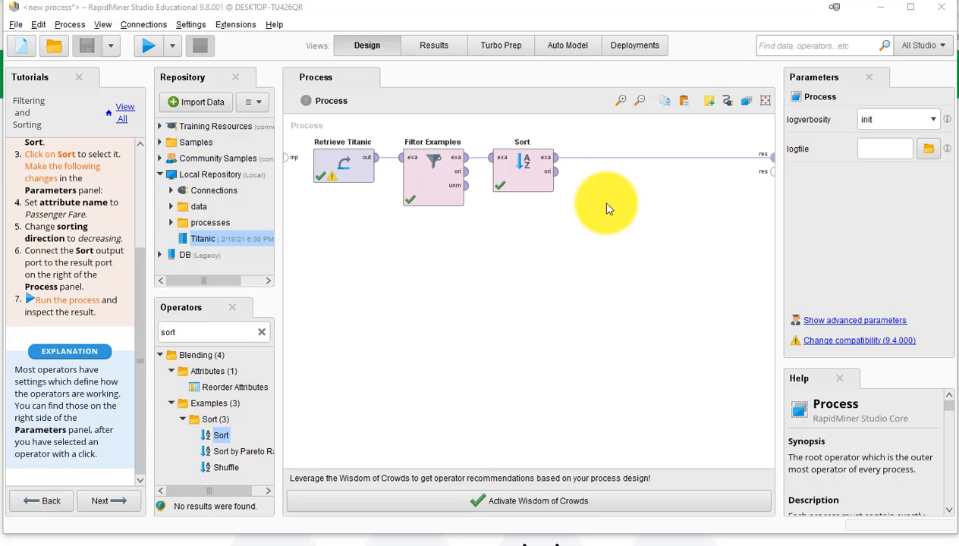
Review the parameters of the Sort, Filter Examples and Retrieve Titanic operators and advance the tutorial to its final page
click(537, 185)
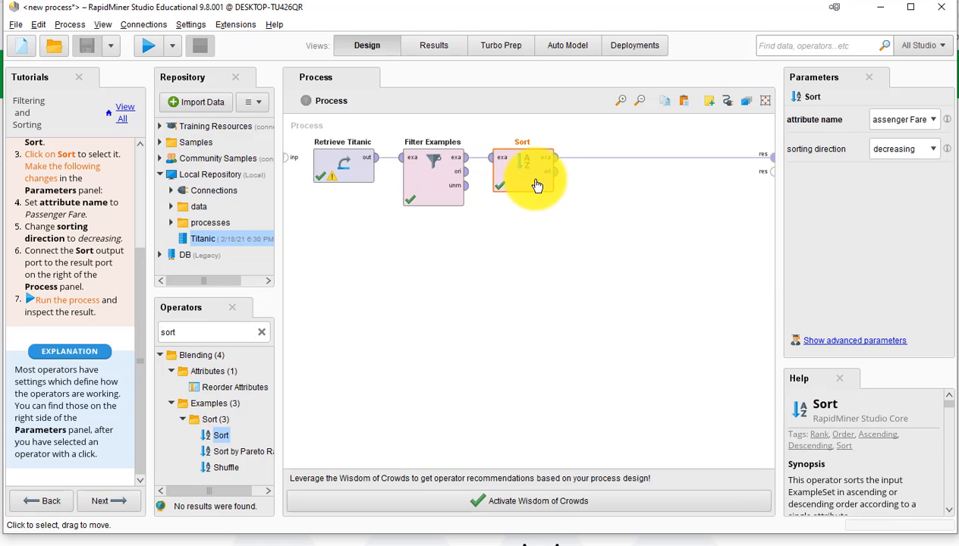
click(433, 205)
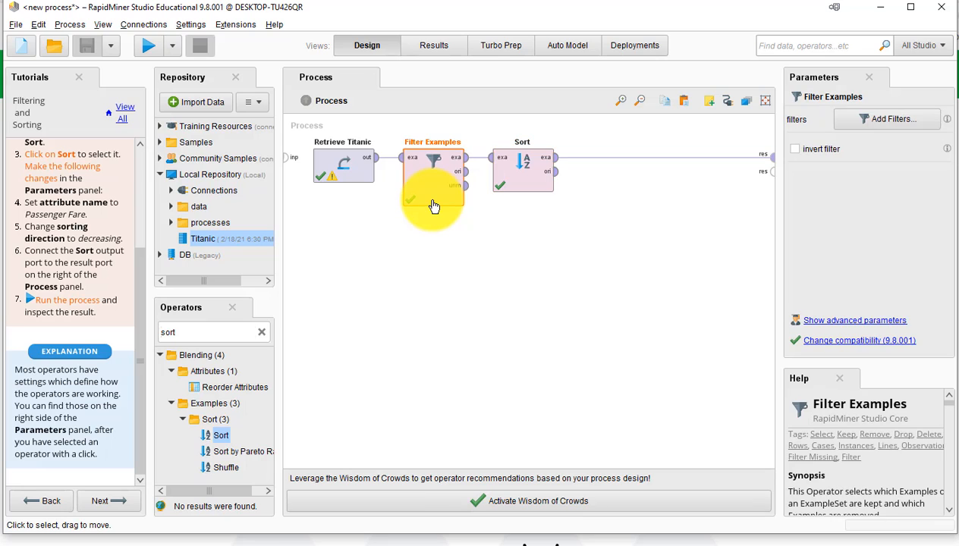
click(337, 177)
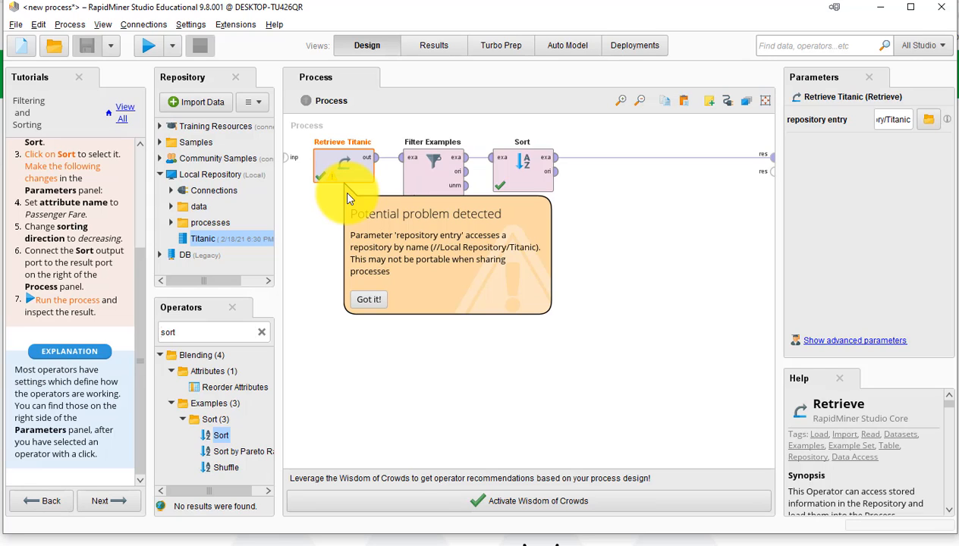
click(370, 300)
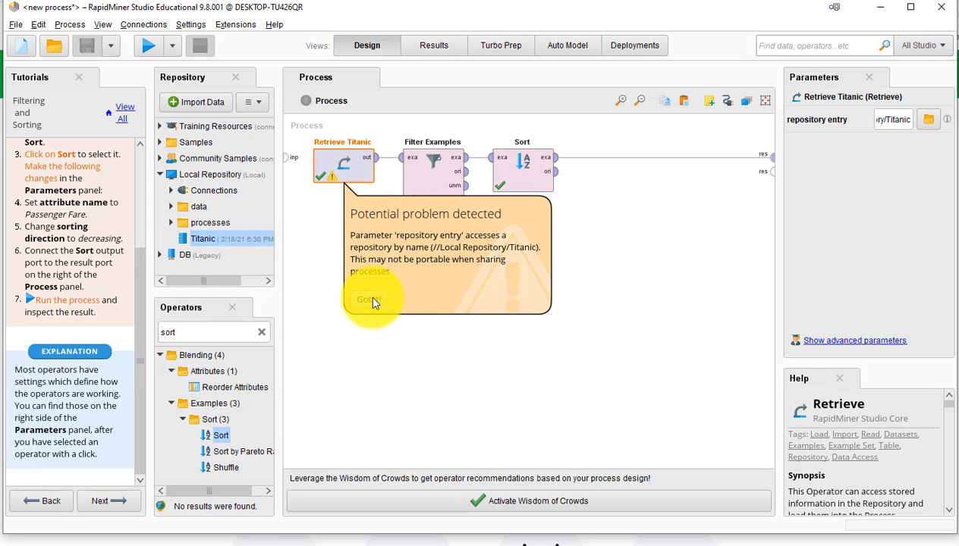
click(111, 501)
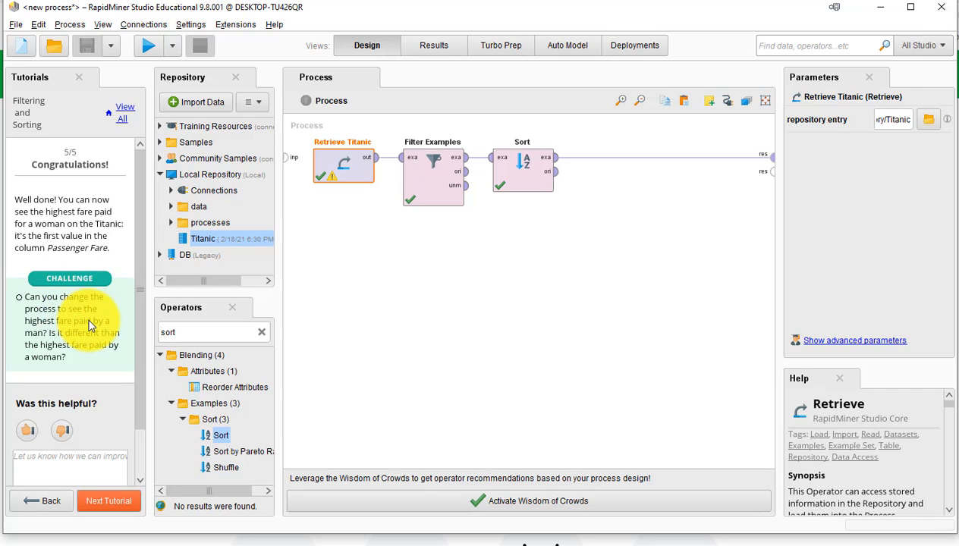
Change the Filter Examples operator's Sex filter value to Male and apply the filter definition
click(430, 183)
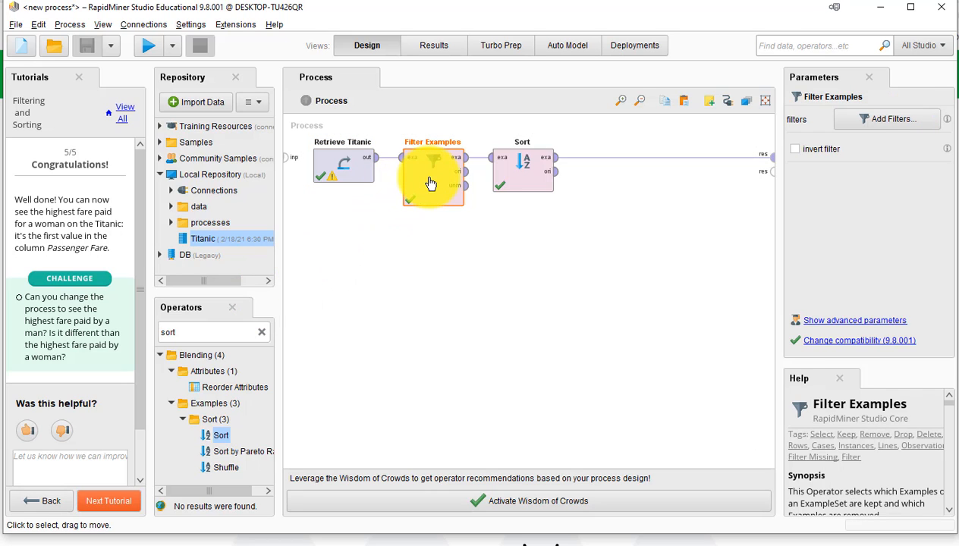
click(899, 123)
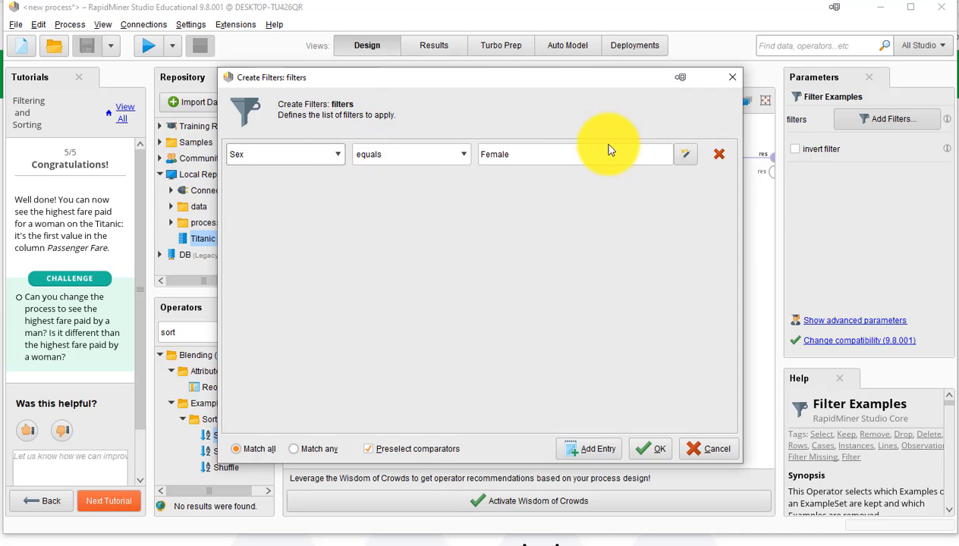
click(688, 155)
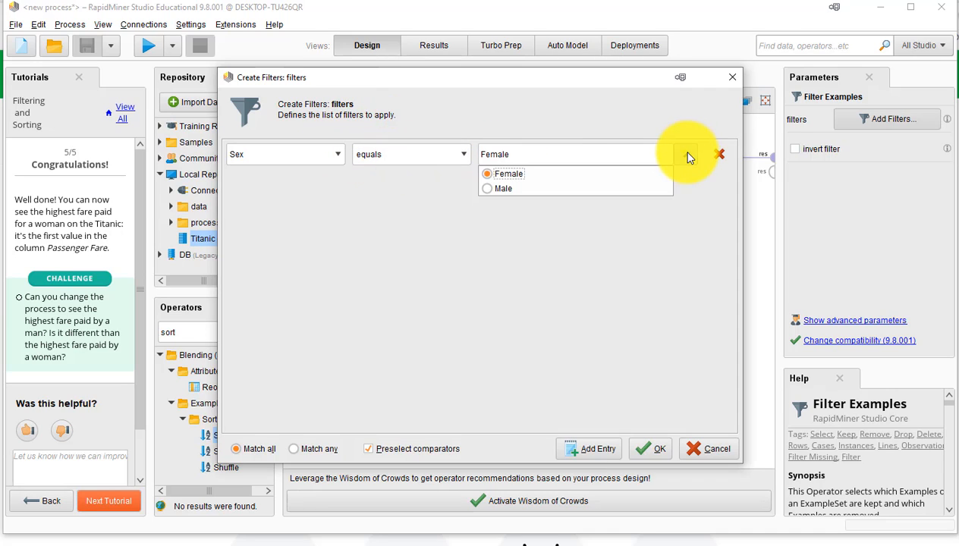
click(493, 189)
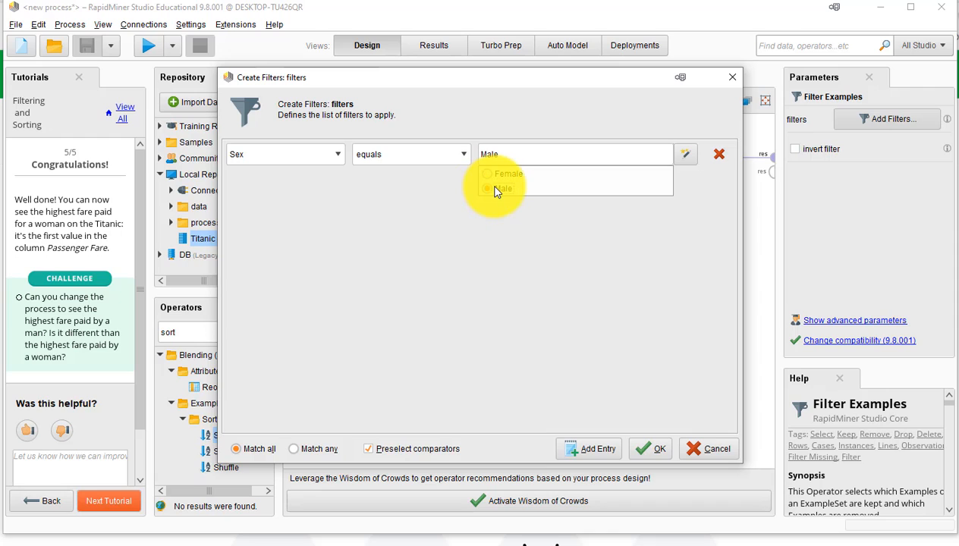
click(641, 448)
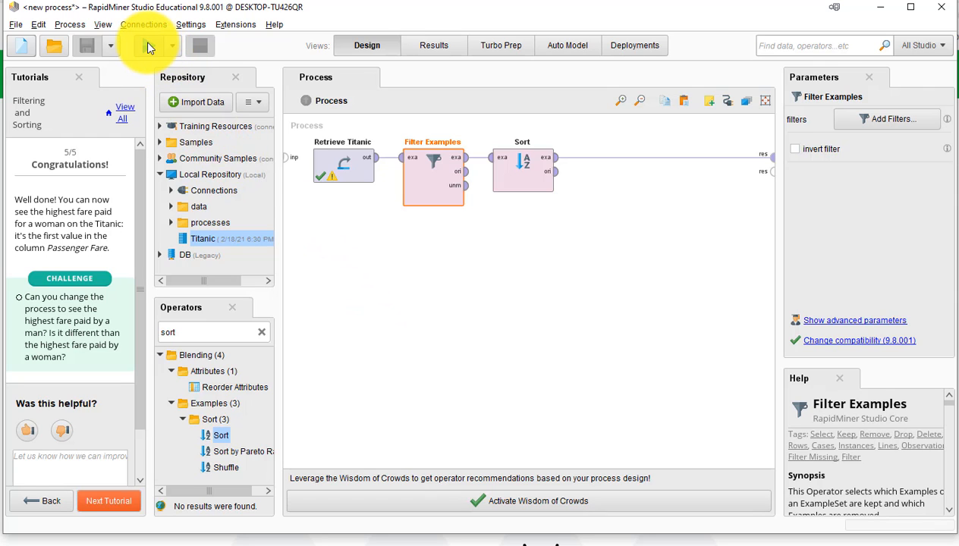
Run the process with the changed filter and examine the Passenger Fare values in the male results
click(422, 46)
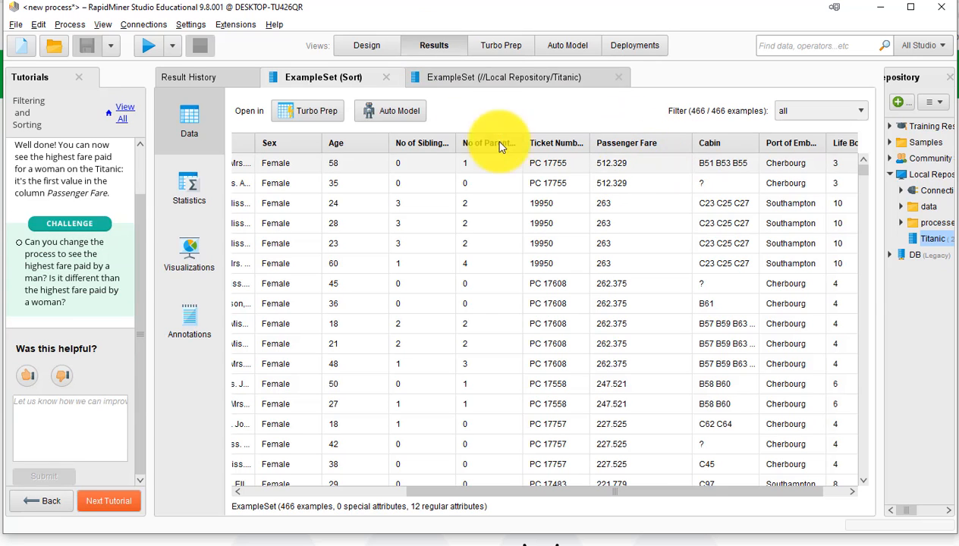
click(366, 45)
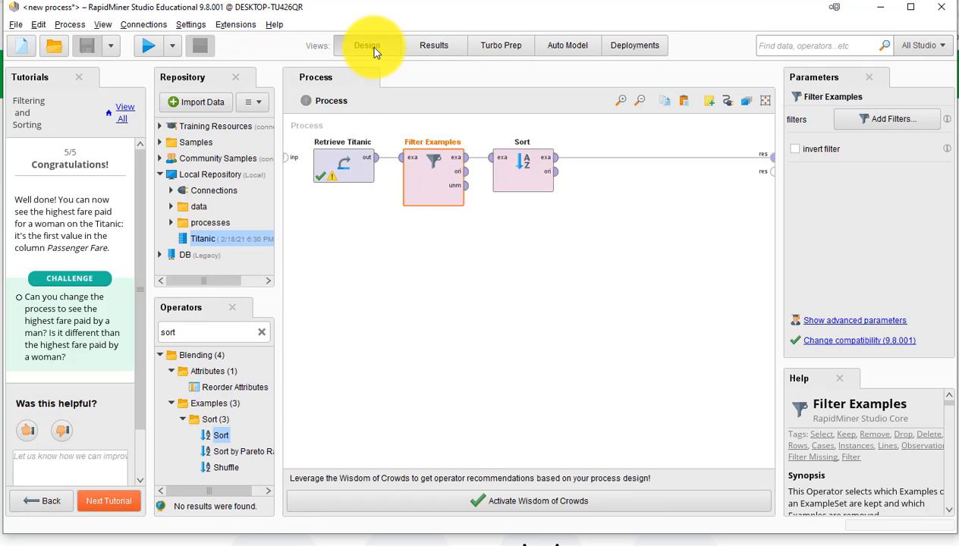
click(150, 47)
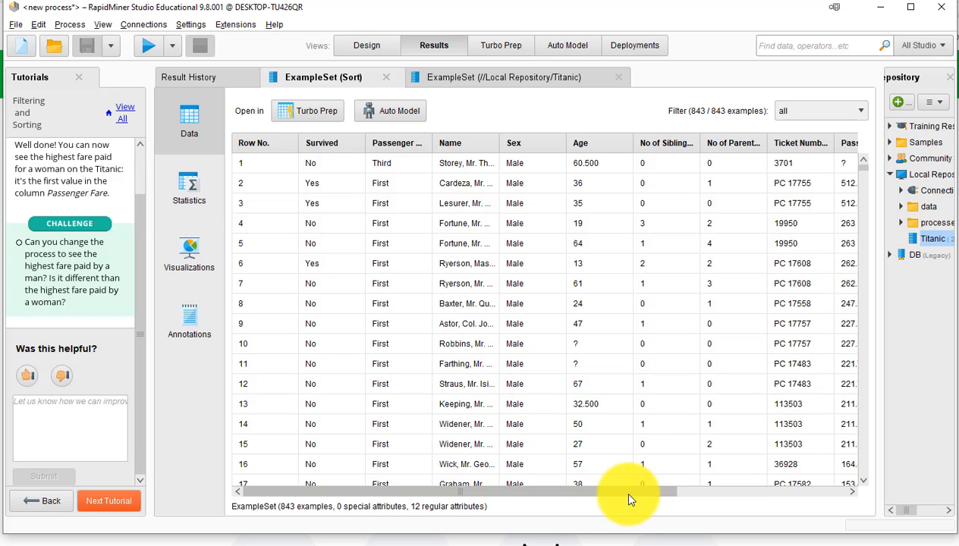
drag(633, 502, 782, 500)
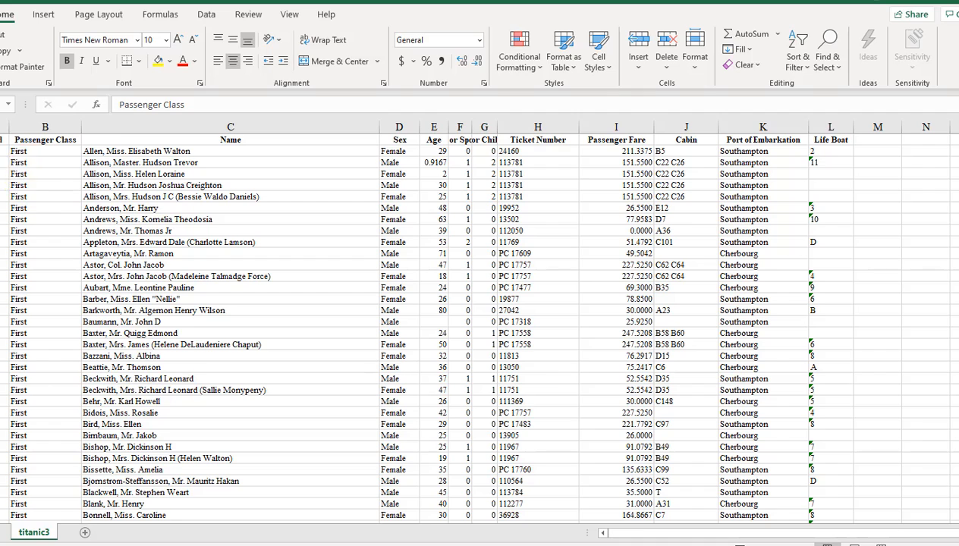
Switch to the titanic3 sheet in Excel and turn on filtering for the passenger table's header row
click(29, 165)
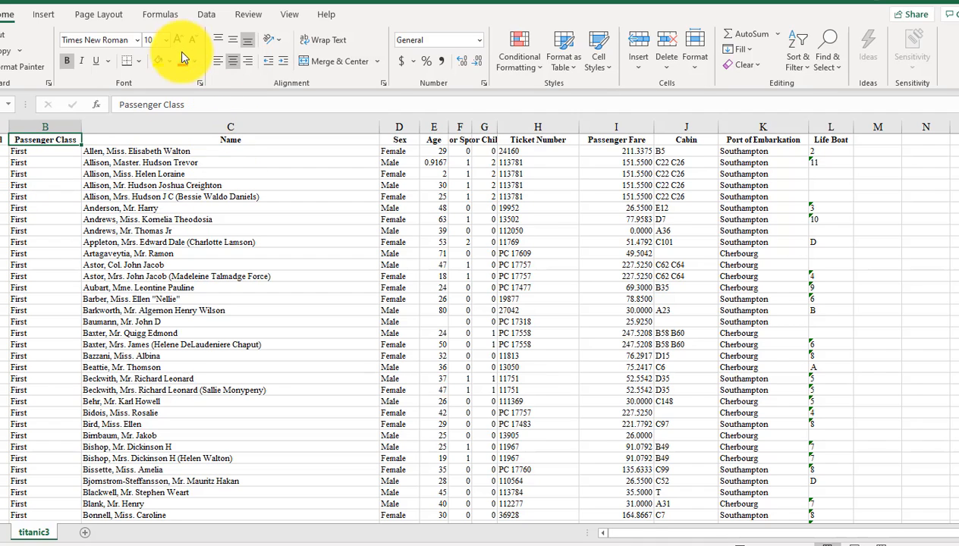
click(205, 14)
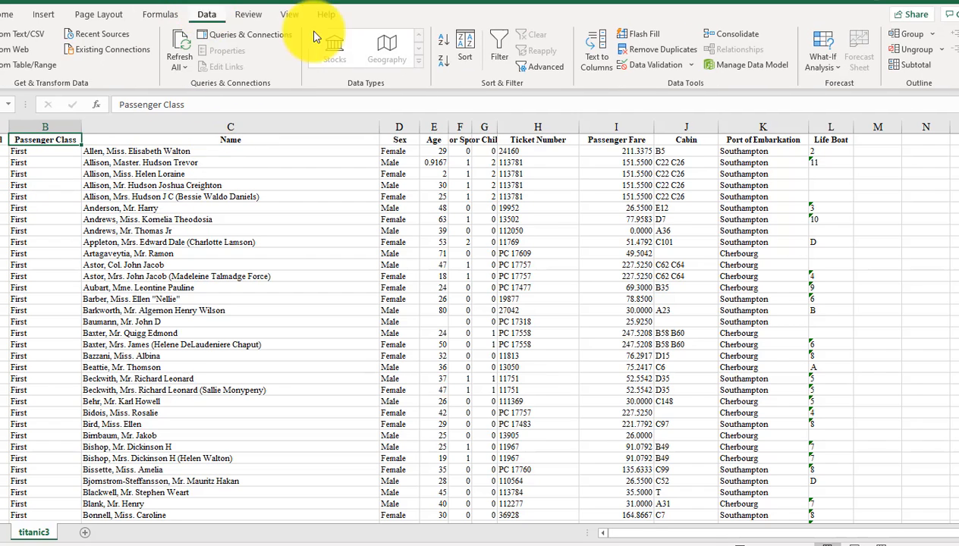
click(499, 55)
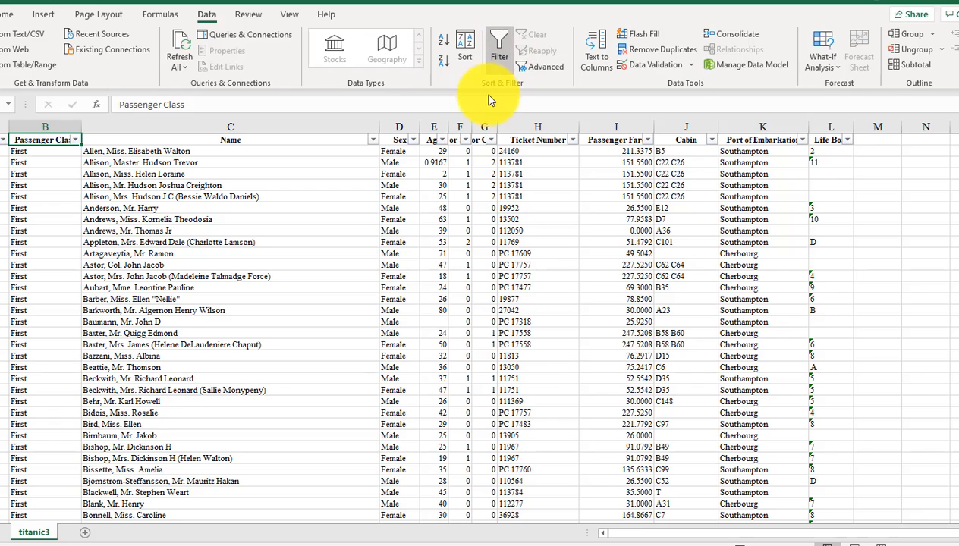
Filter the Sex column to show only Female passengers
click(414, 141)
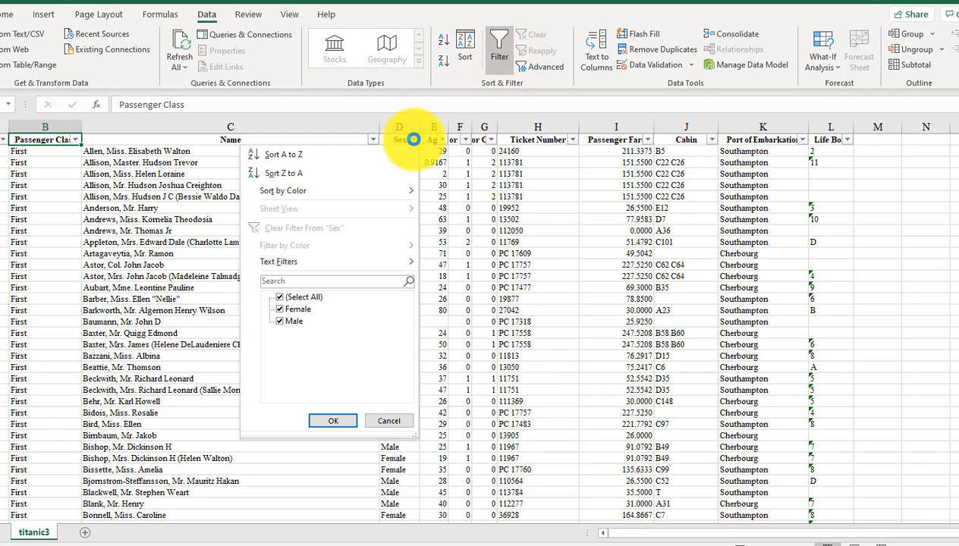
click(279, 297)
click(279, 308)
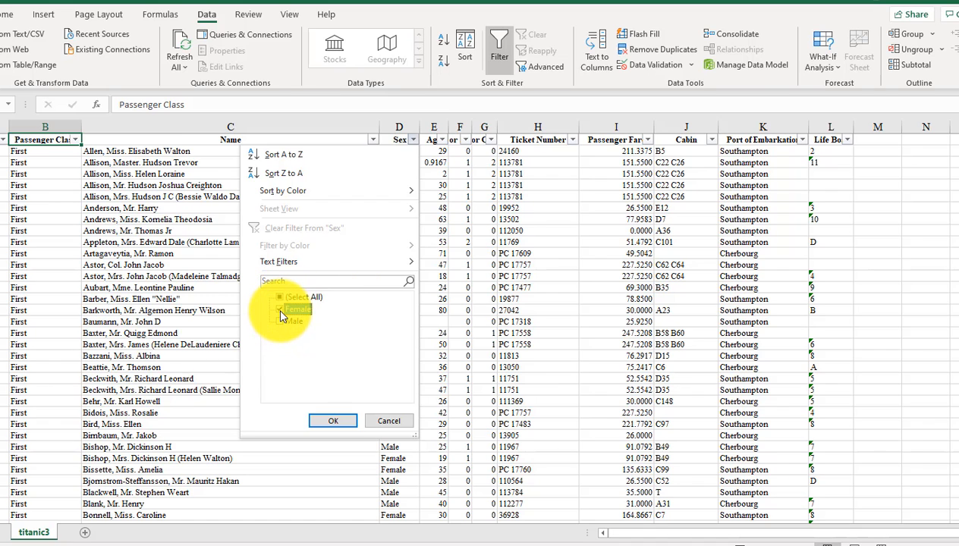
click(333, 422)
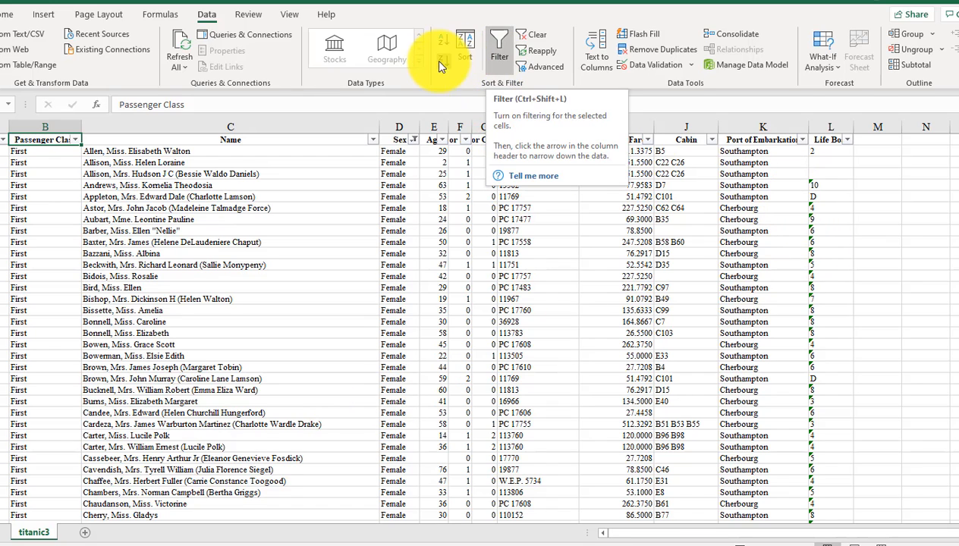
Sort the filtered female passengers by Passenger Fare on cell values, from largest to smallest
click(463, 55)
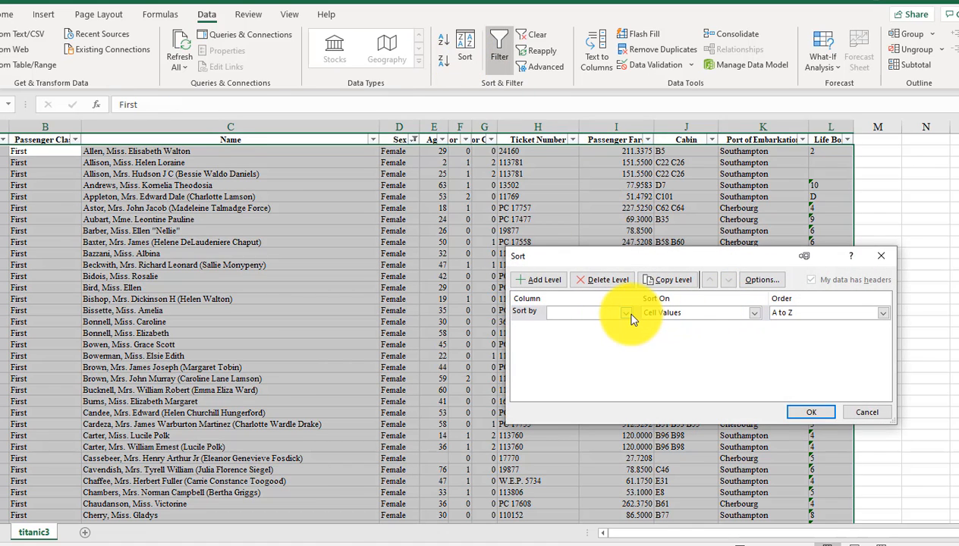
click(622, 313)
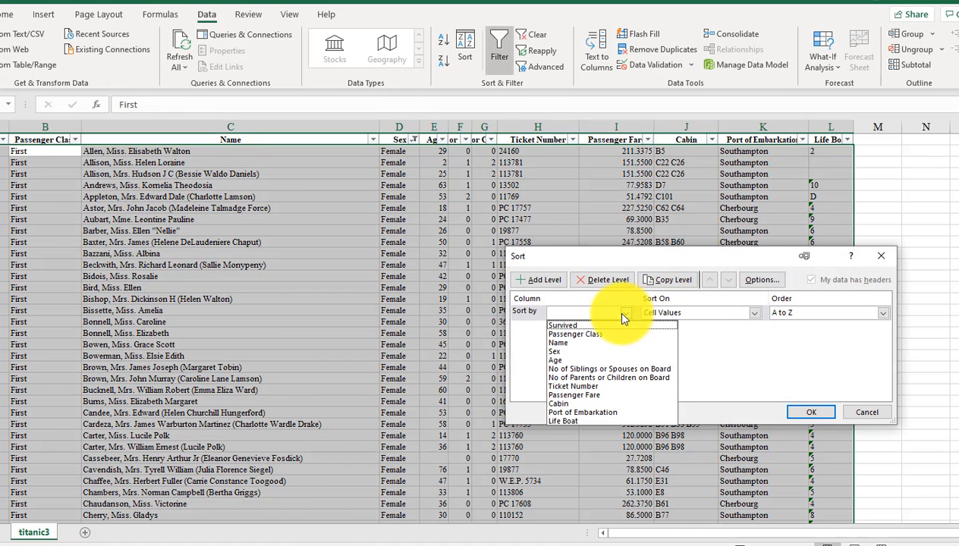
click(594, 394)
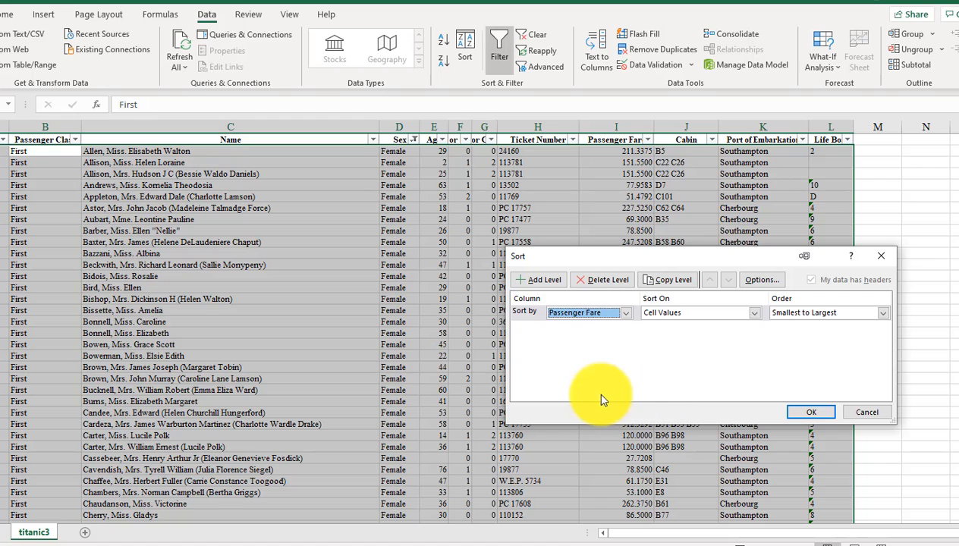
click(806, 316)
click(808, 337)
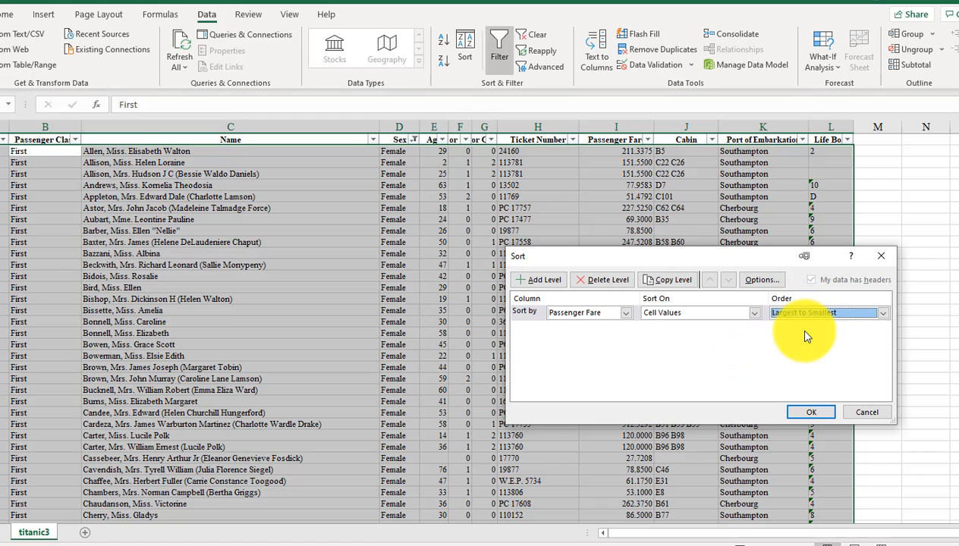
click(813, 411)
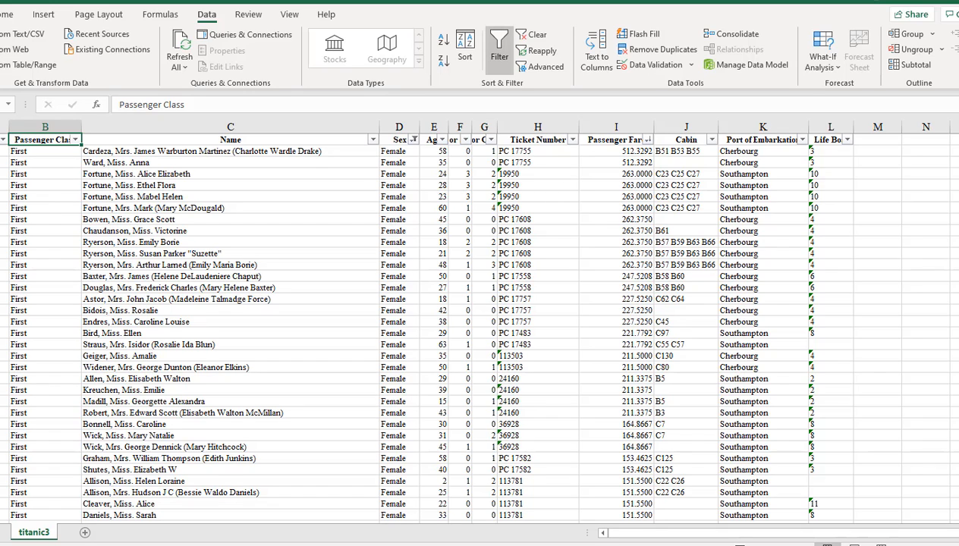
click(3, 140)
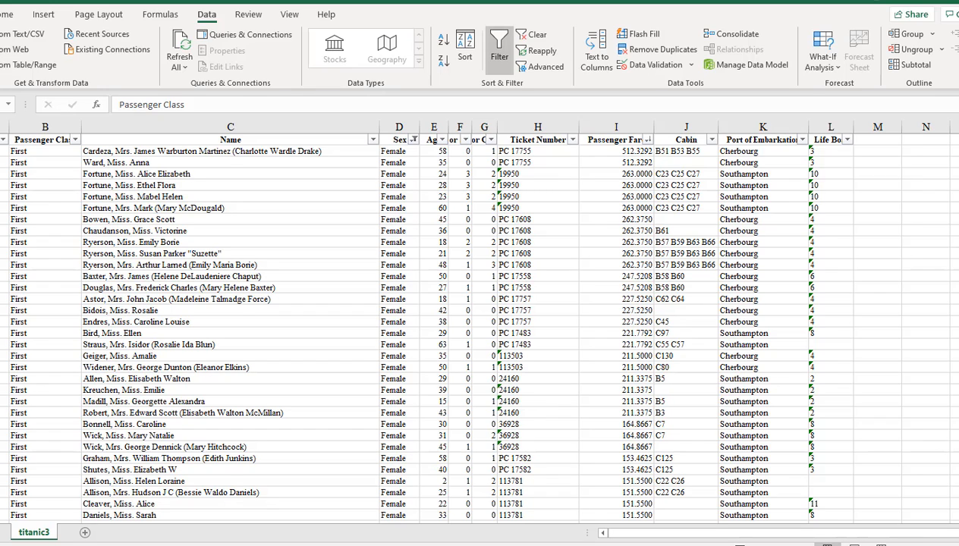
click(500, 74)
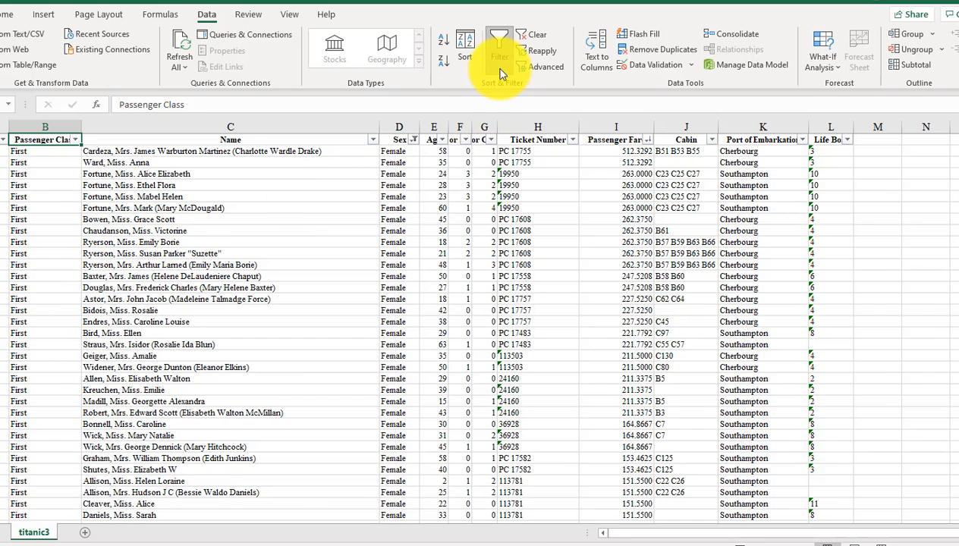
click(465, 52)
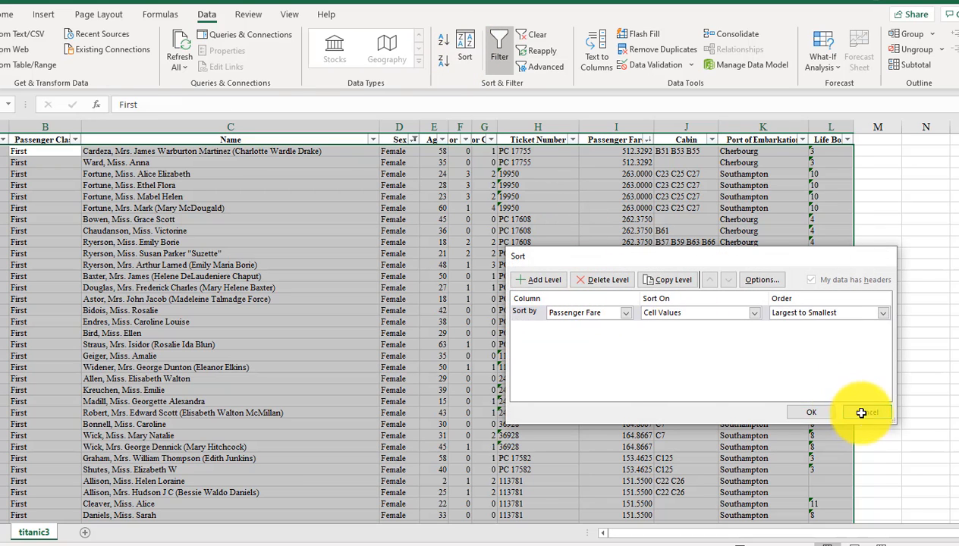
click(857, 412)
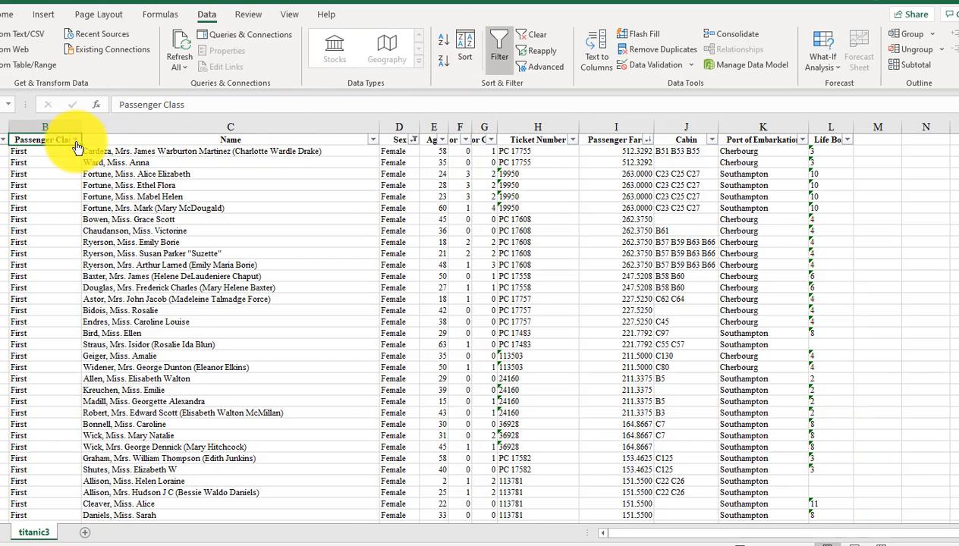
Select all values in the Sex column filter and turn off filtering for the passenger table
click(414, 140)
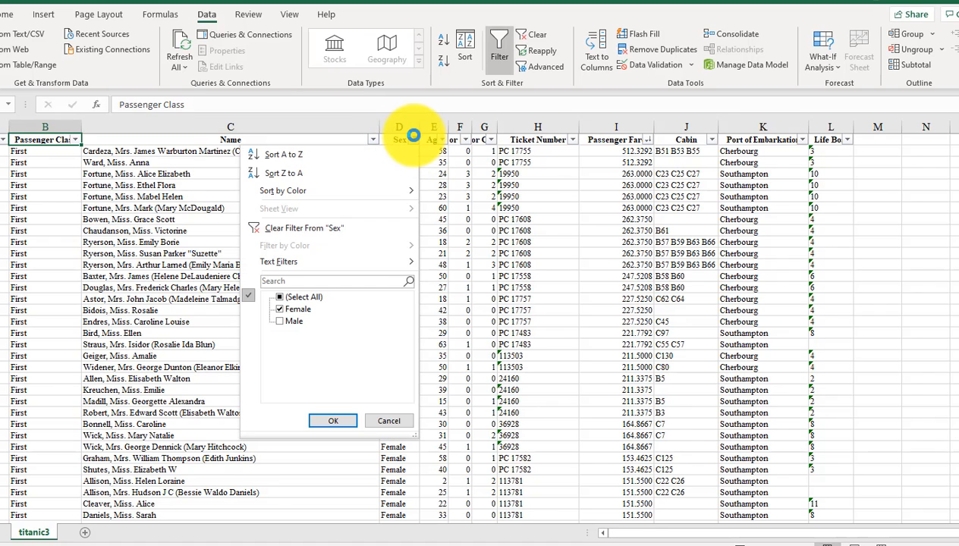
click(284, 297)
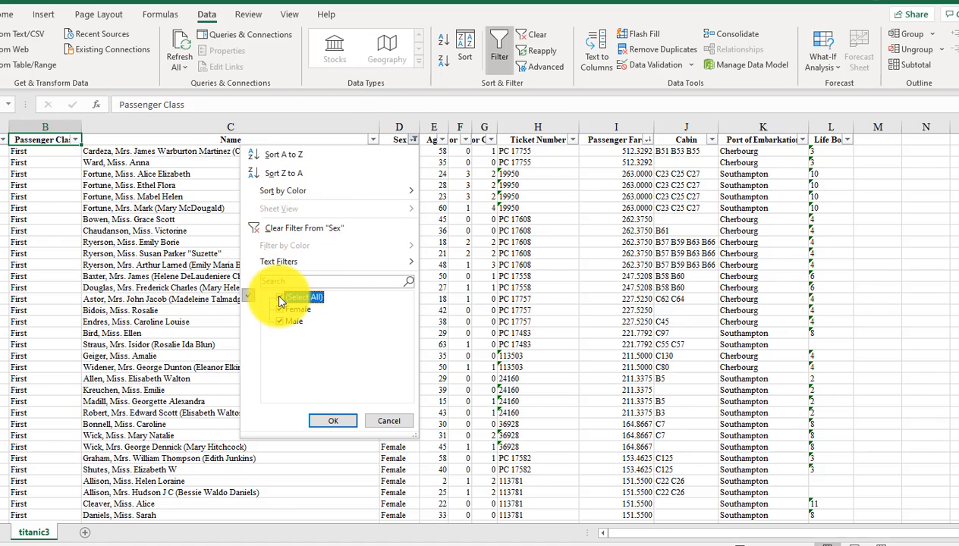
click(343, 423)
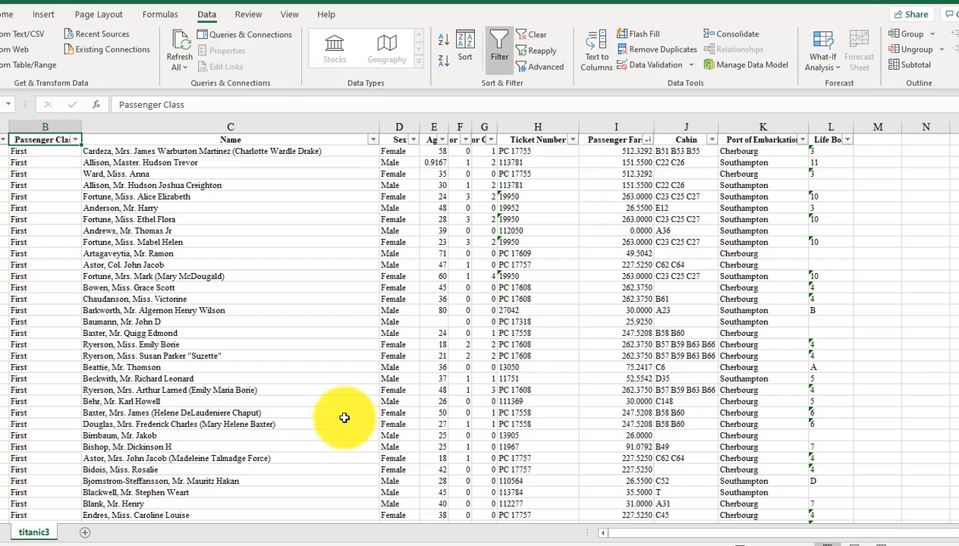
click(497, 52)
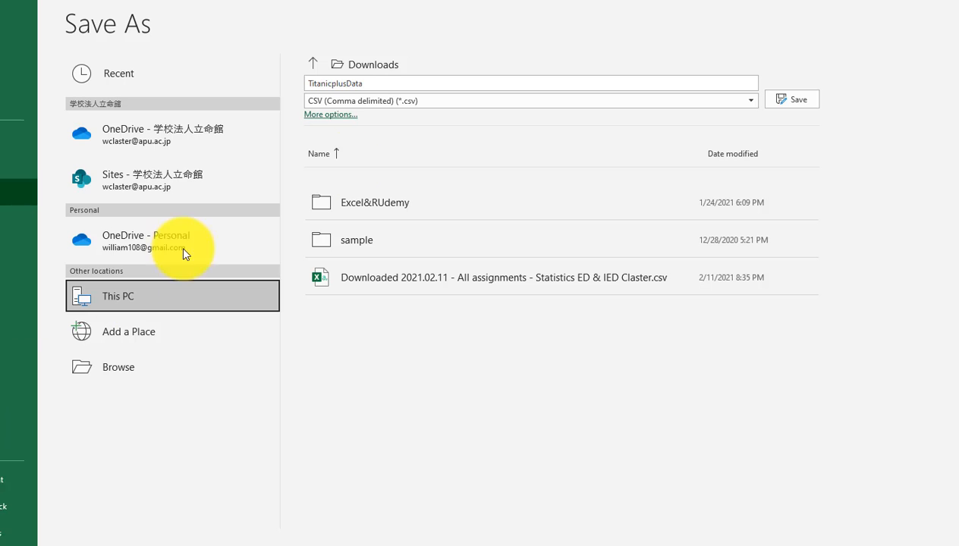
Save the sheet as TitanicplusData in the Downloads folder in CSV (Comma delimited) format
click(358, 105)
click(359, 105)
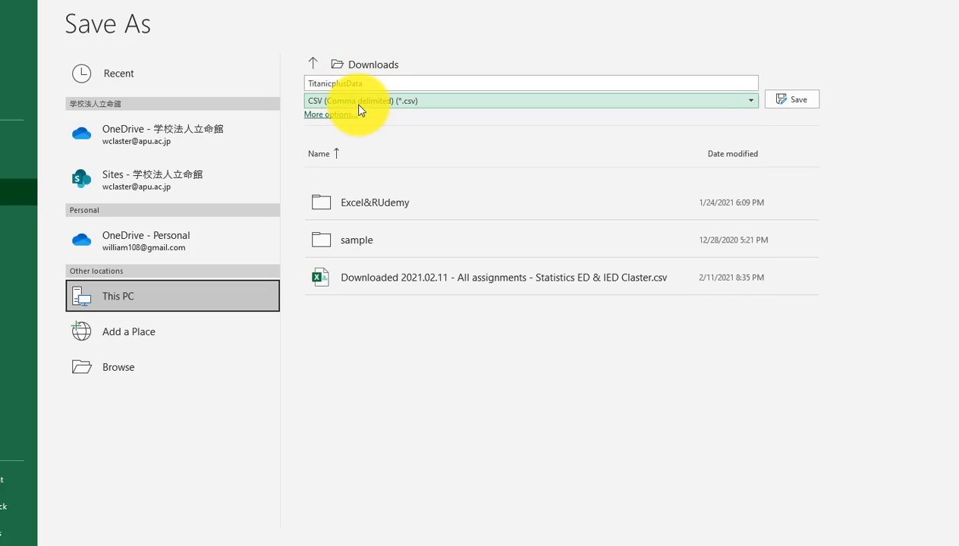
click(793, 100)
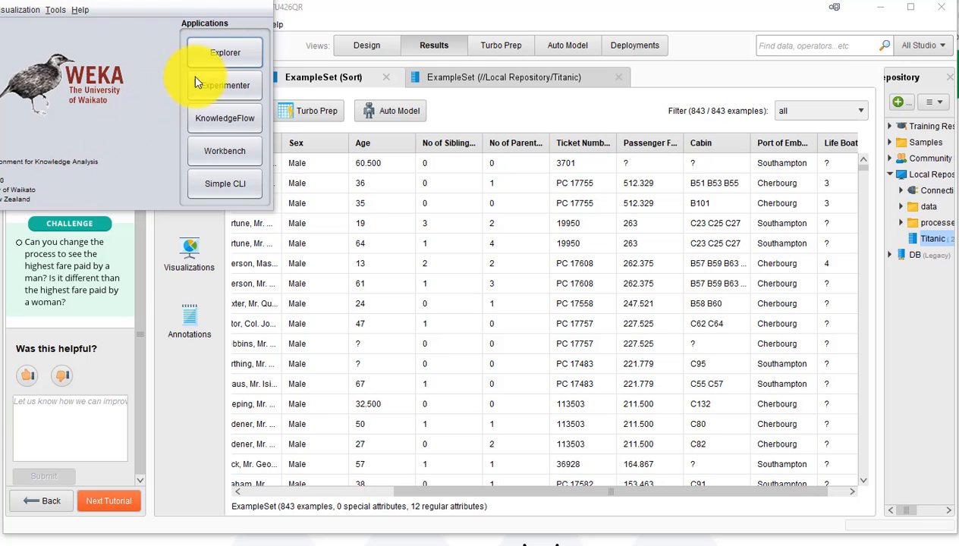
Switch to Weka, launch its Explorer and browse to the Downloads folder for a data file to open
click(226, 125)
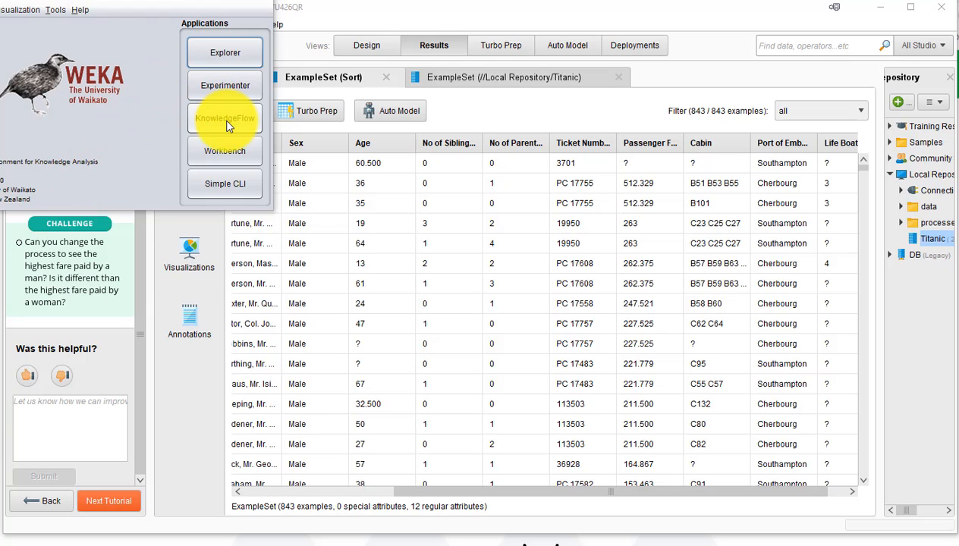
click(240, 65)
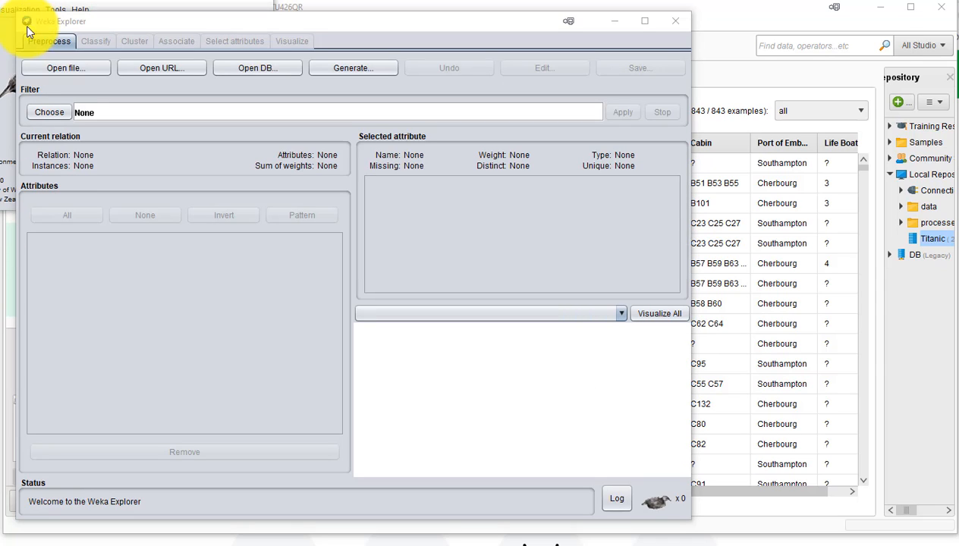
click(54, 71)
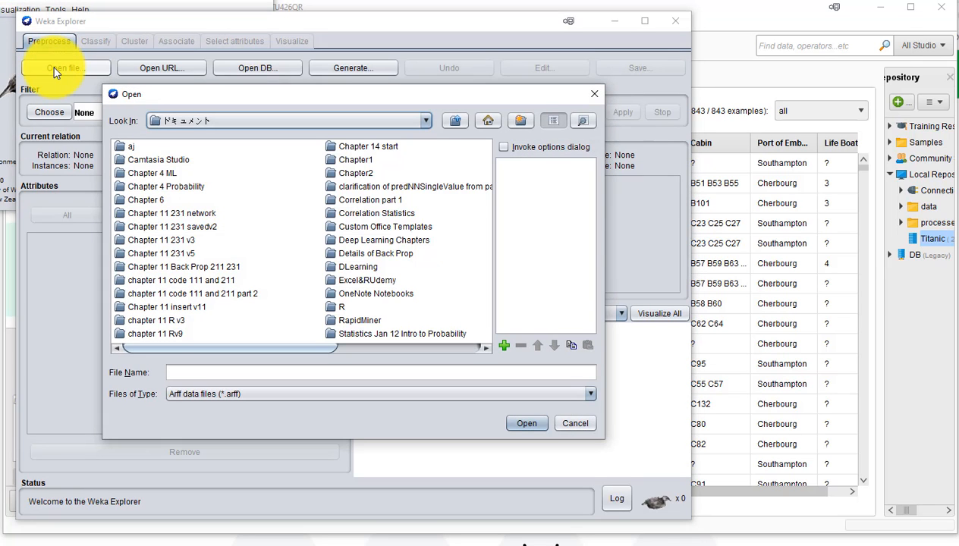
click(453, 122)
click(452, 122)
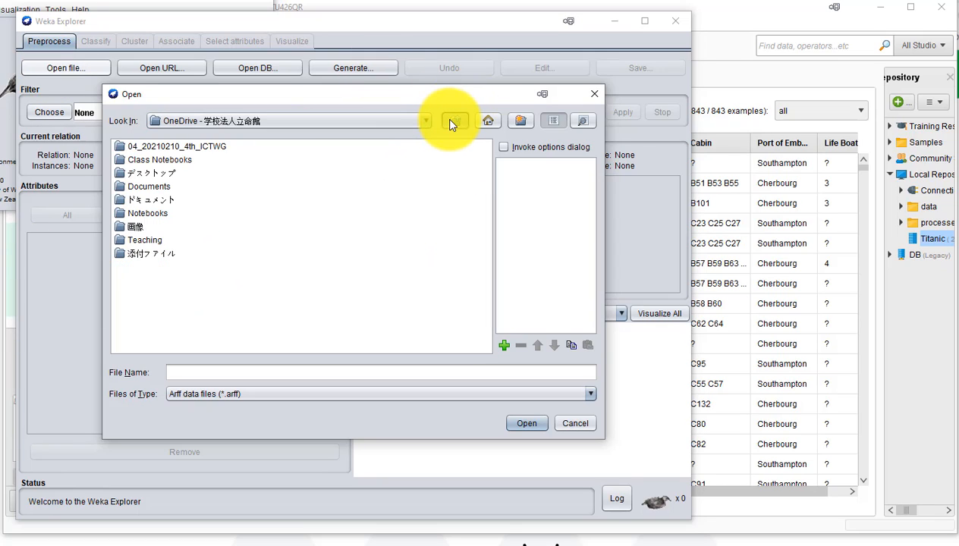
click(453, 122)
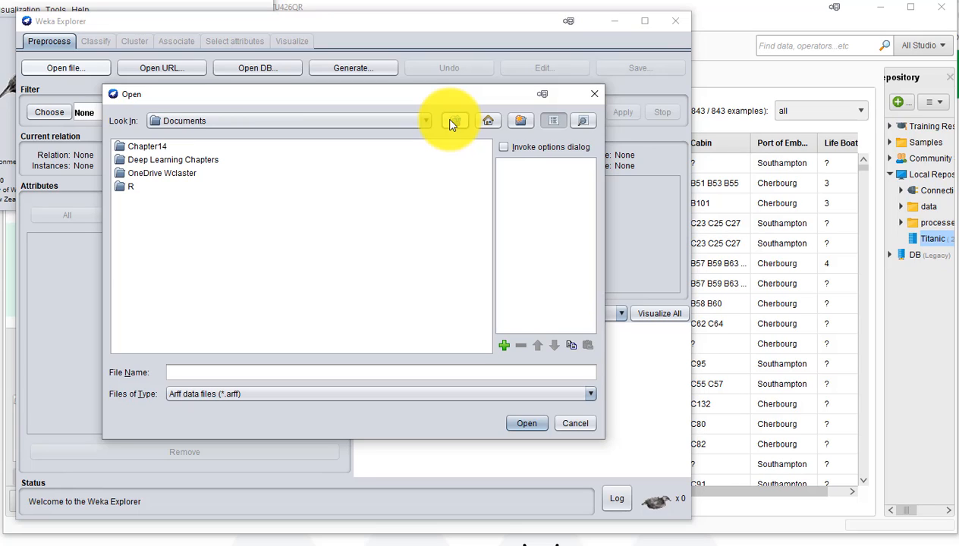
click(452, 122)
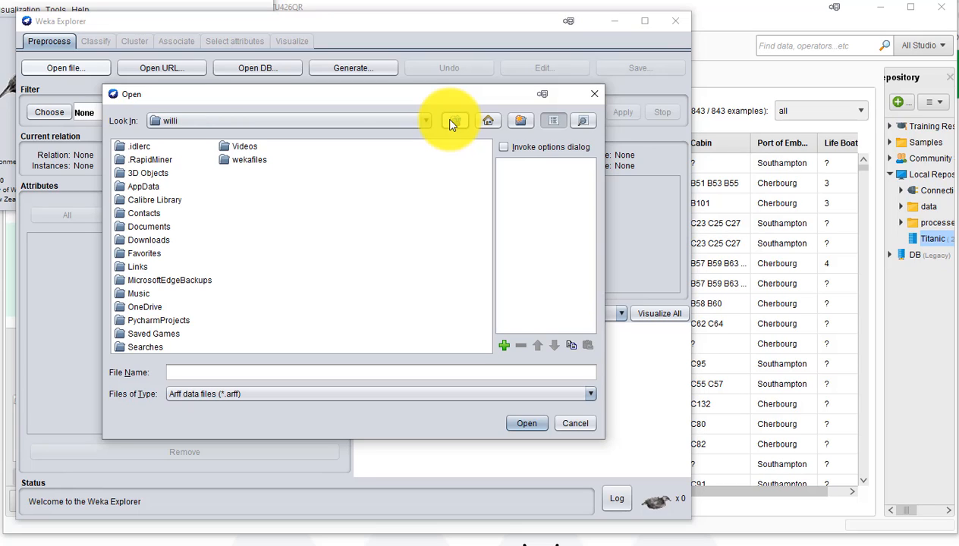
double_click(149, 240)
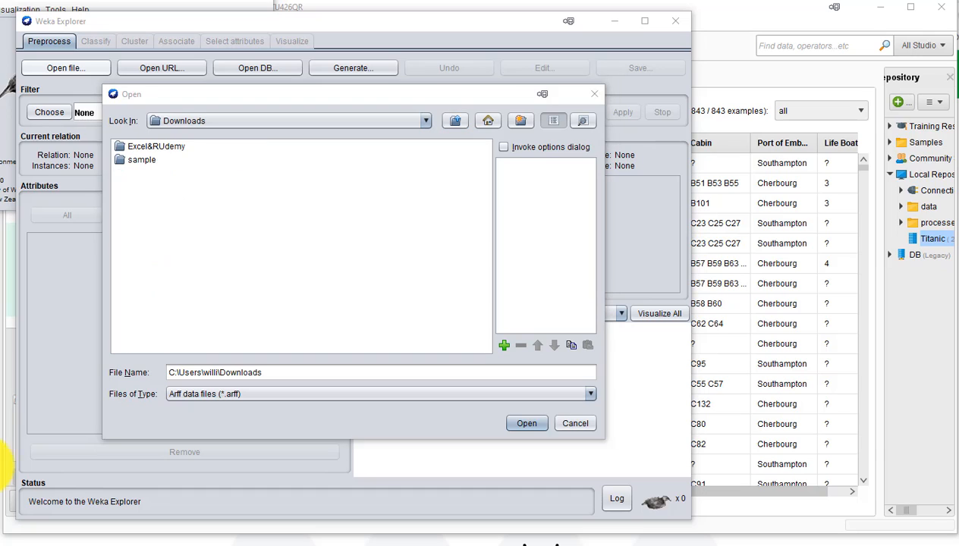
Try to load TitanicplusData.csv from the Downloads folder with the file type set to CSV data files
click(223, 396)
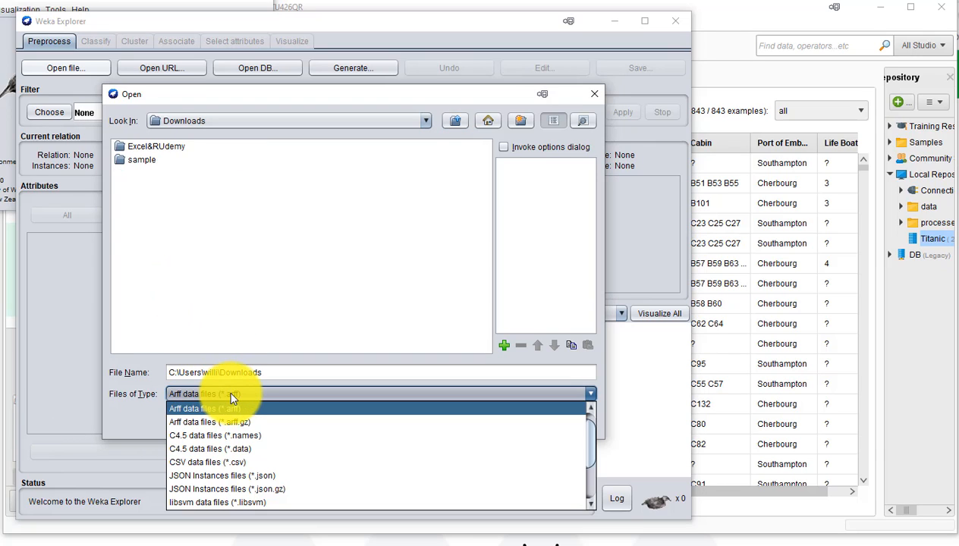
click(217, 462)
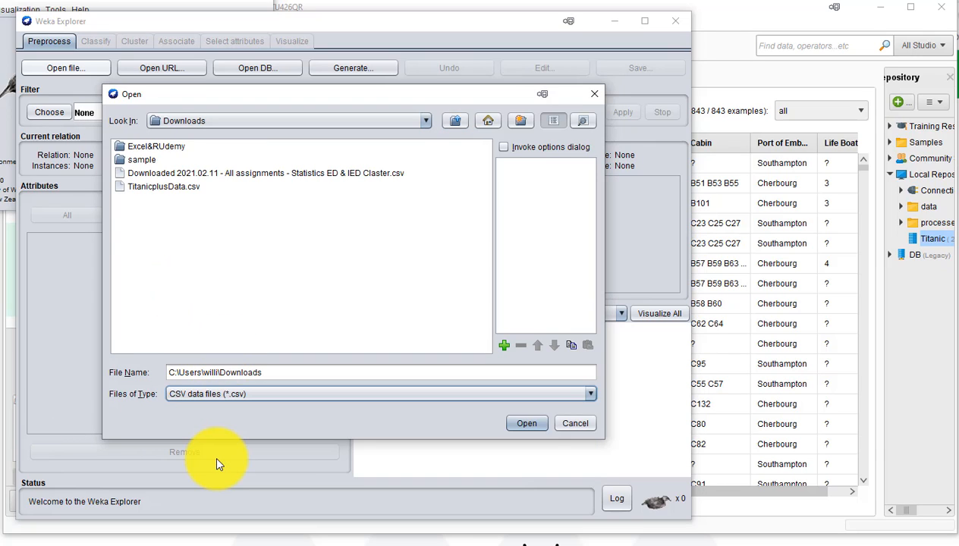
click(160, 189)
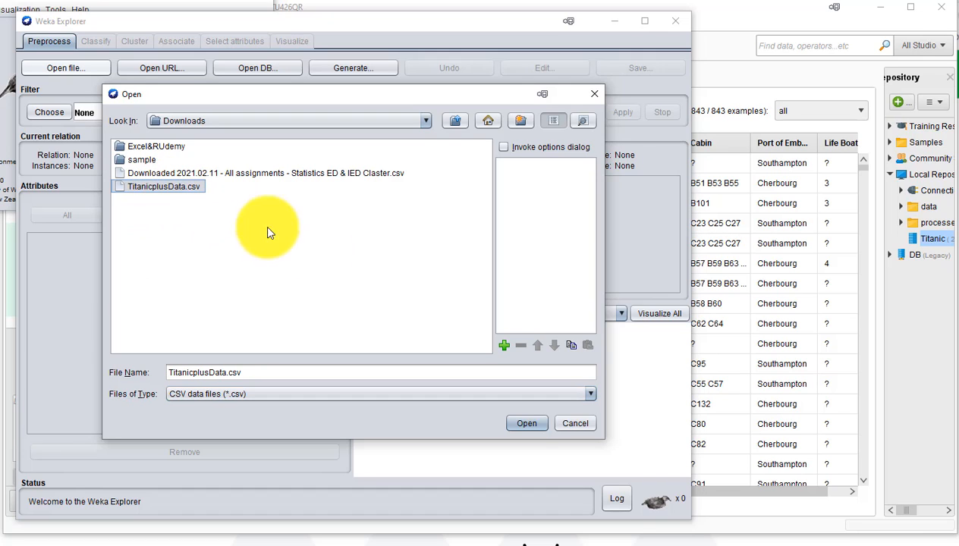
click(523, 424)
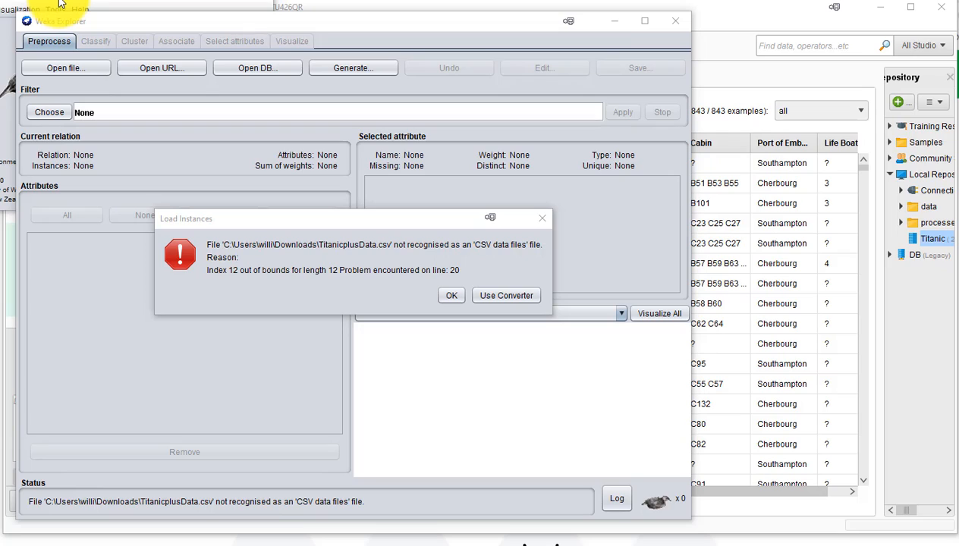
click(23, 6)
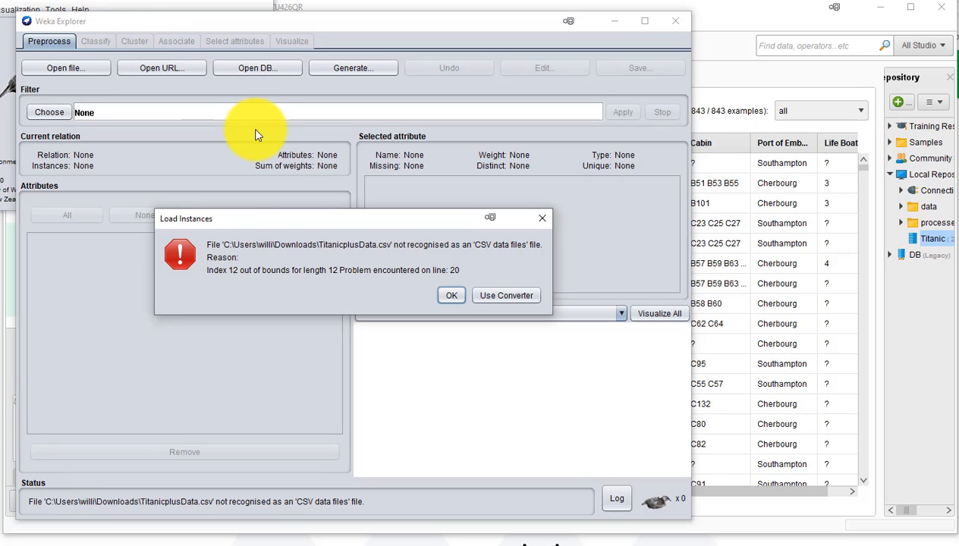